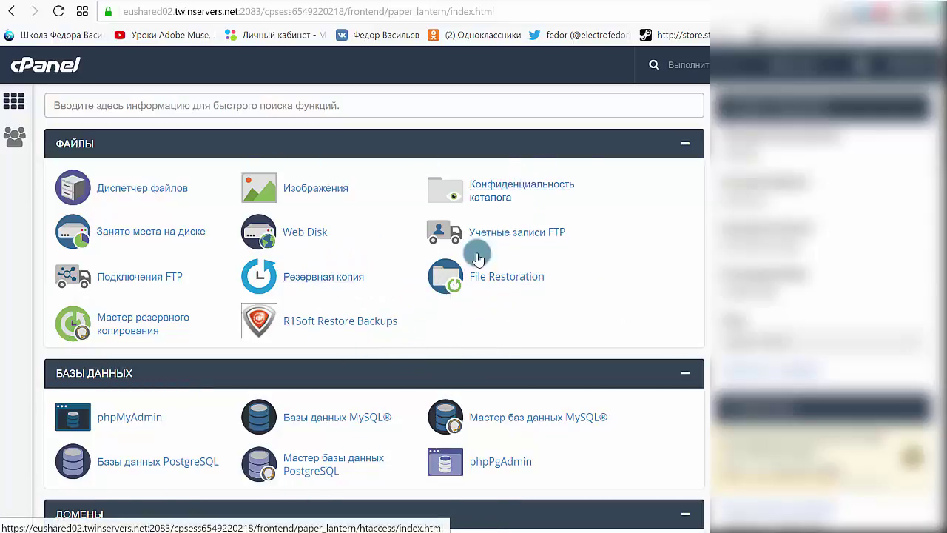
# Step: Scroll down the cPanel home page to the Files and Databases sections
pyautogui.scroll(-2, 444, 203)
# Step: Launch phpMyAdmin from cPanel's Databases (БАЗЫ ДАННЫХ) section
pyautogui.scroll(-1, 444, 204)
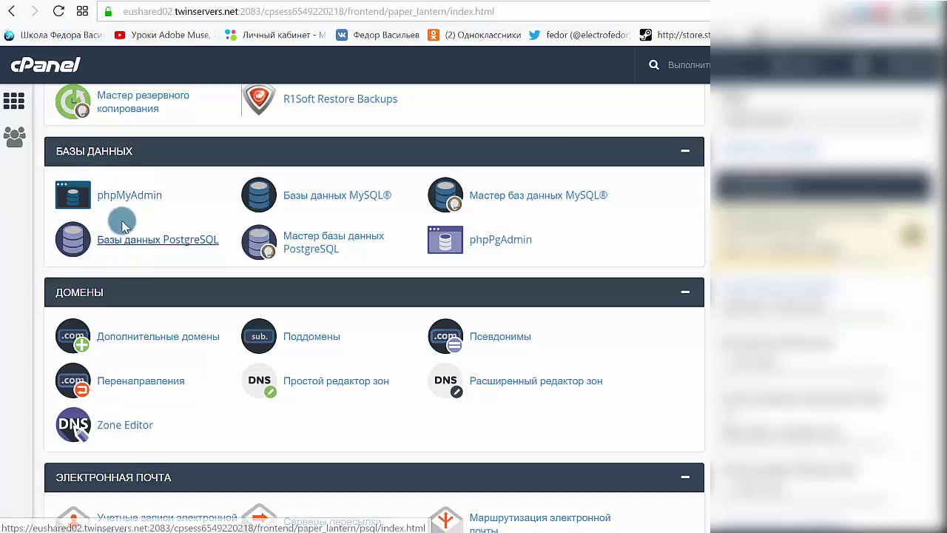
pyautogui.click(137, 196)
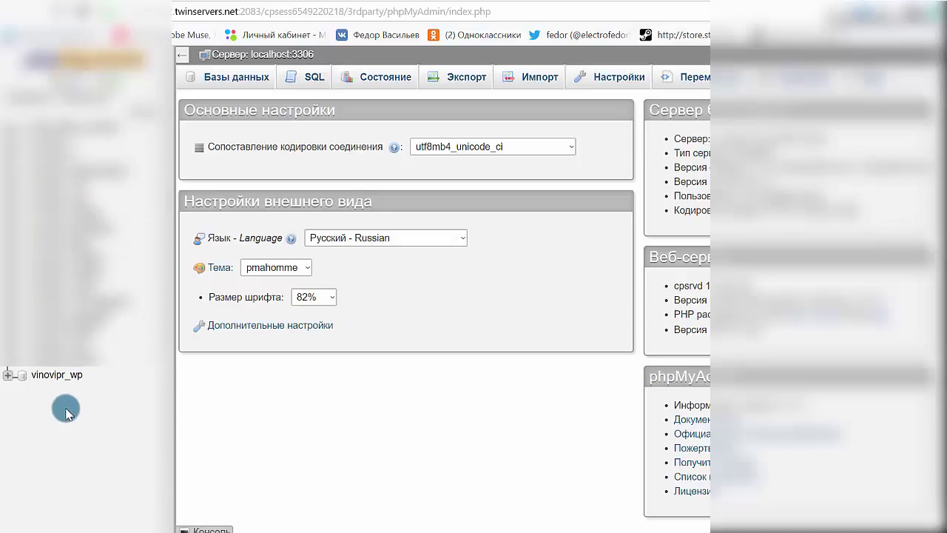
# Step: Open the vinovipr_wp database, browse its 22 tables, and go to its Экспорт page
pyautogui.click(58, 375)
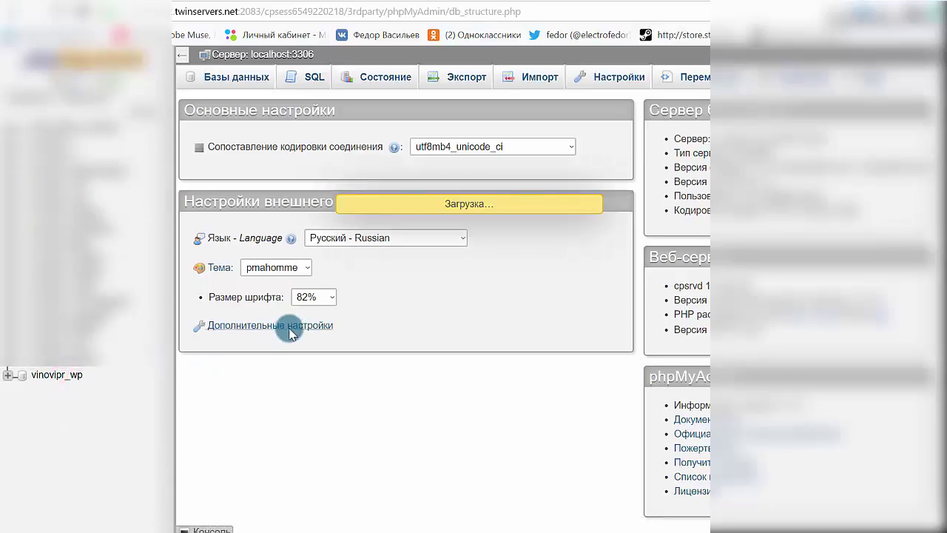
pyautogui.scroll(-2, 214, 230)
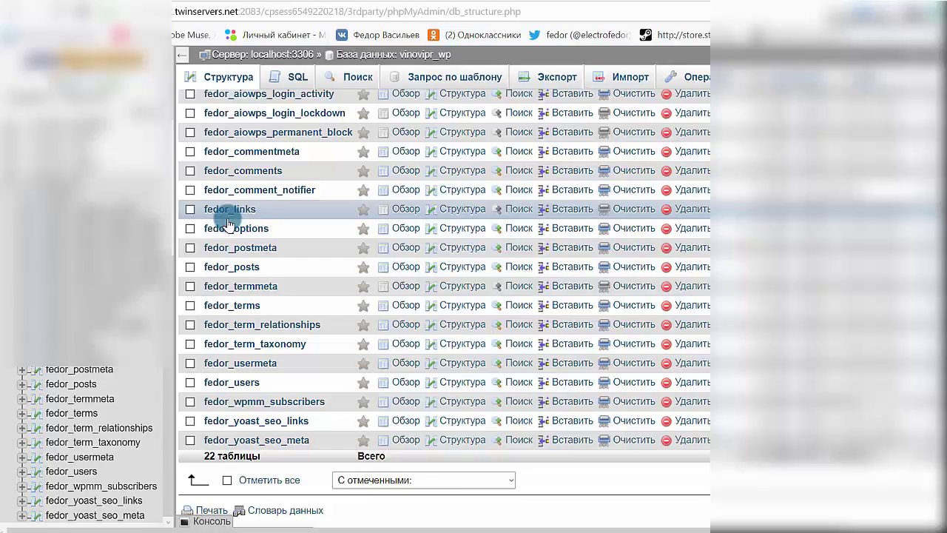
pyautogui.scroll(2, 228, 221)
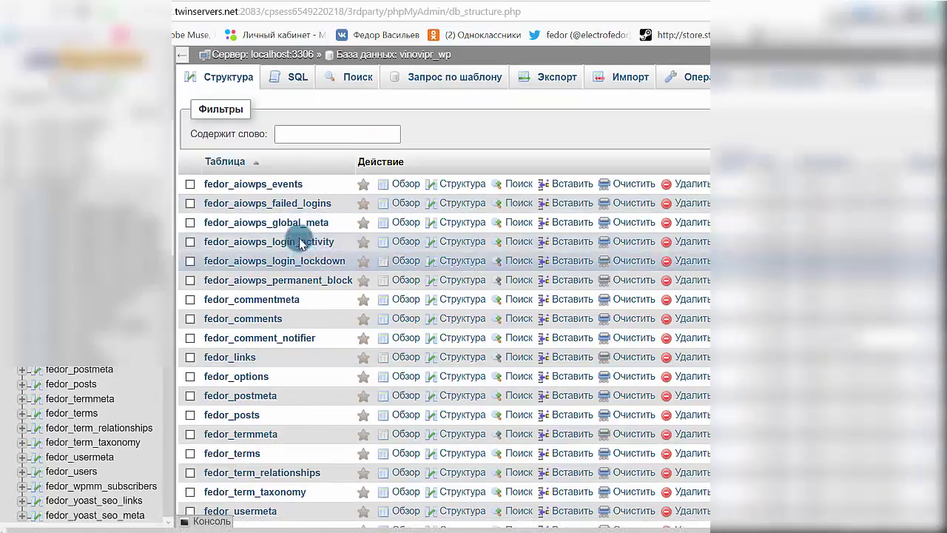
pyautogui.scroll(-2, 252, 226)
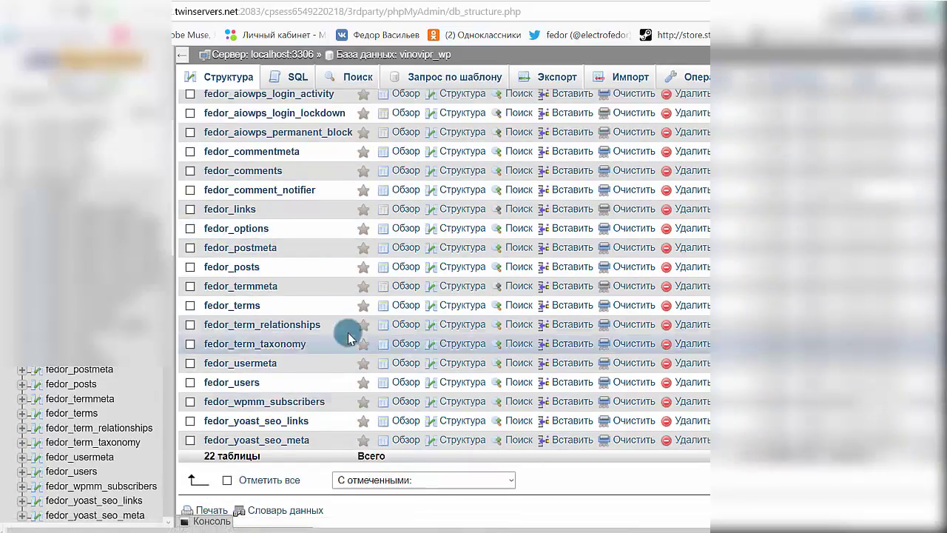
pyautogui.scroll(2, 295, 348)
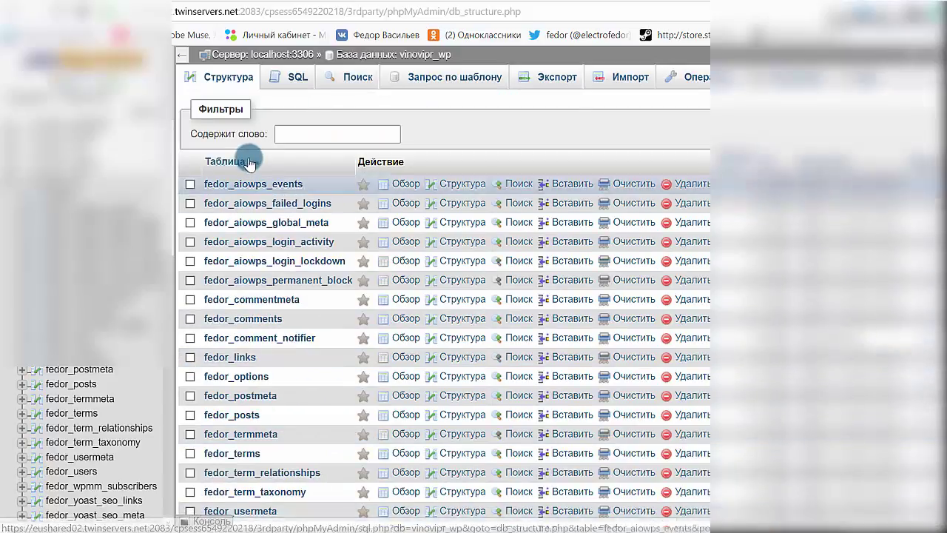
pyautogui.scroll(-3, 277, 269)
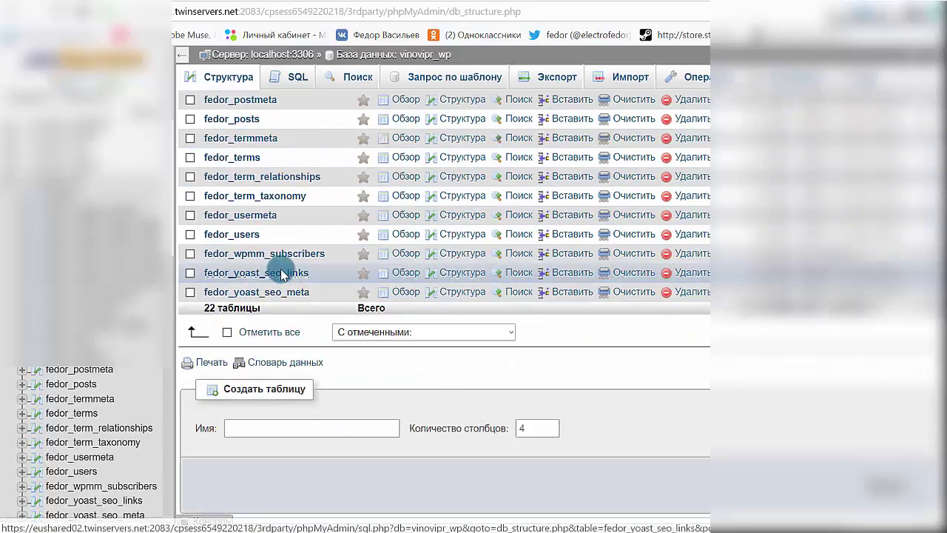
pyautogui.scroll(1, 280, 273)
pyautogui.scroll(1, 283, 277)
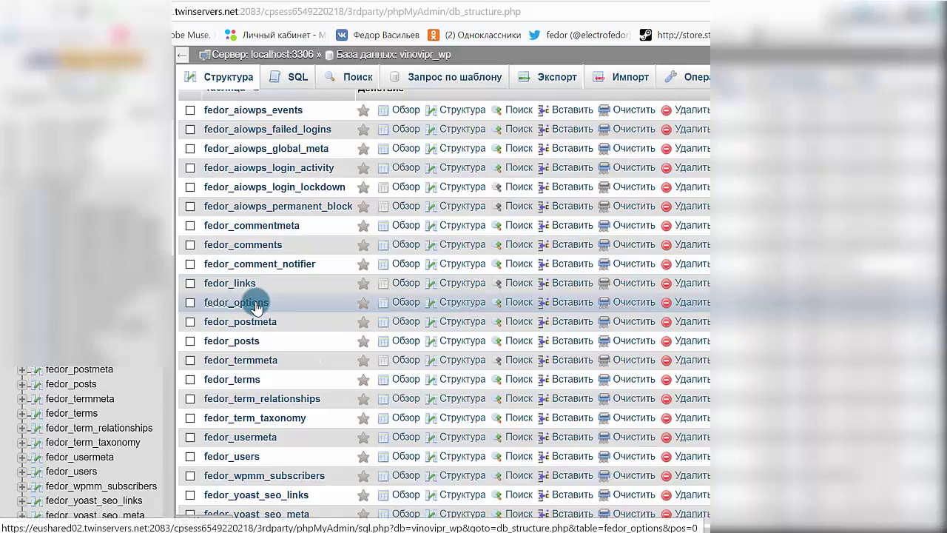
pyautogui.scroll(1, 186, 289)
pyautogui.scroll(-3, 307, 389)
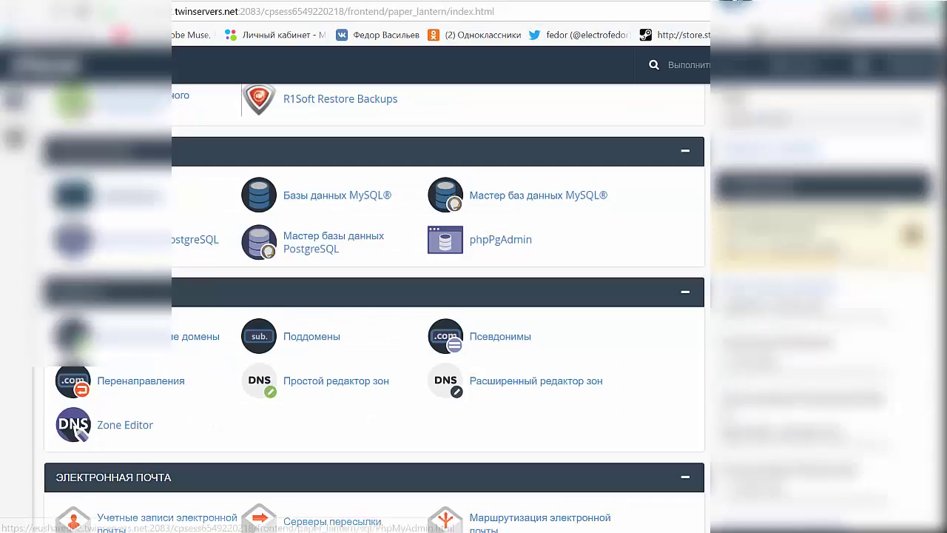
pyautogui.click(205, 184)
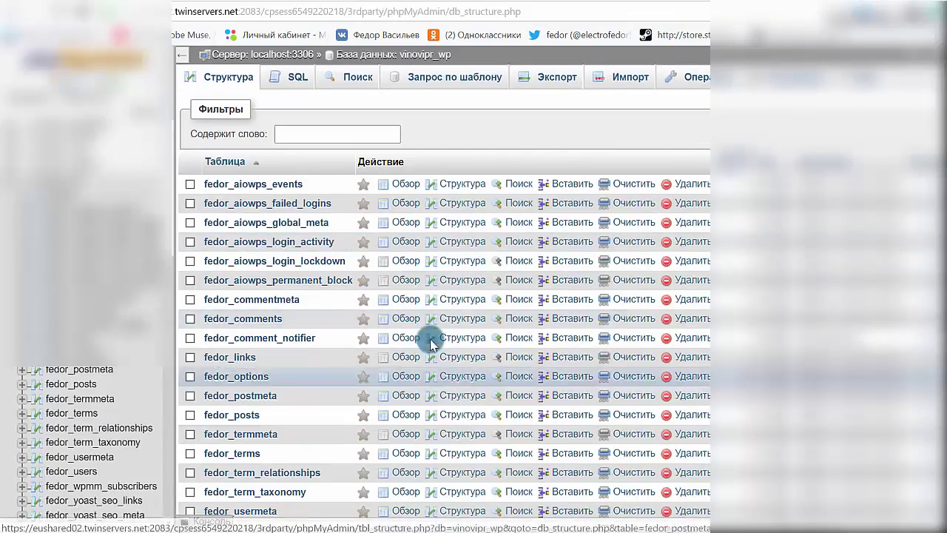
pyautogui.click(559, 80)
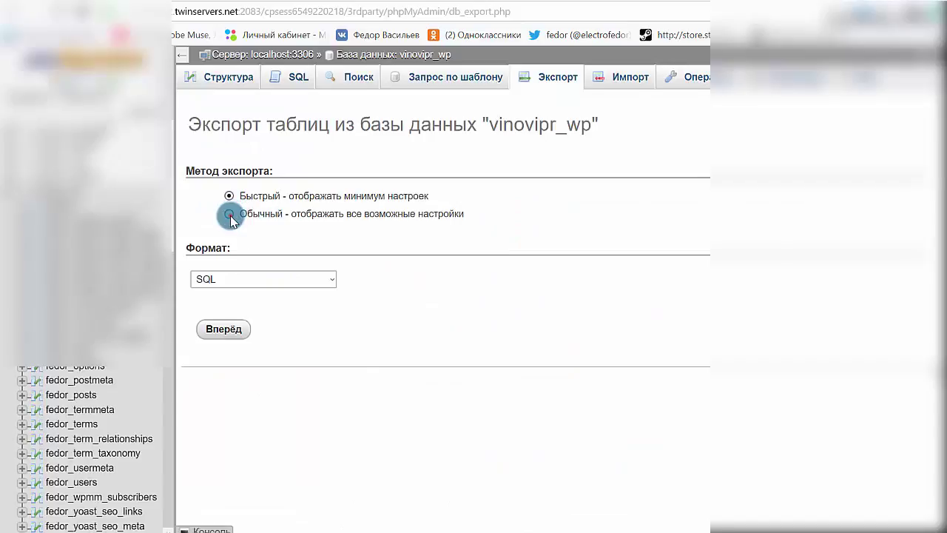
# Step: Switch the vinovipr_wp export to the Обычный method and cancel saving vinovipr_wp.sql
pyautogui.click(230, 214)
pyautogui.scroll(-15, 596, 194)
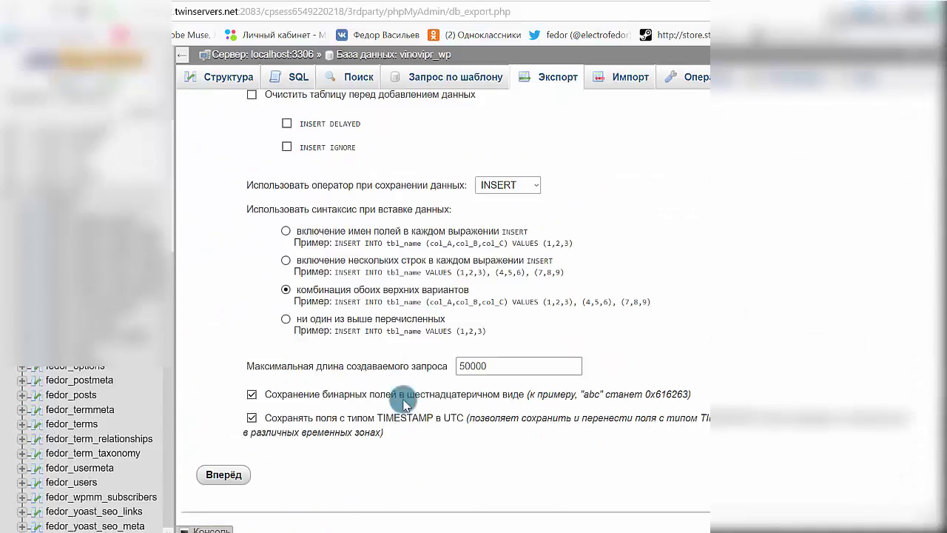
pyautogui.click(225, 472)
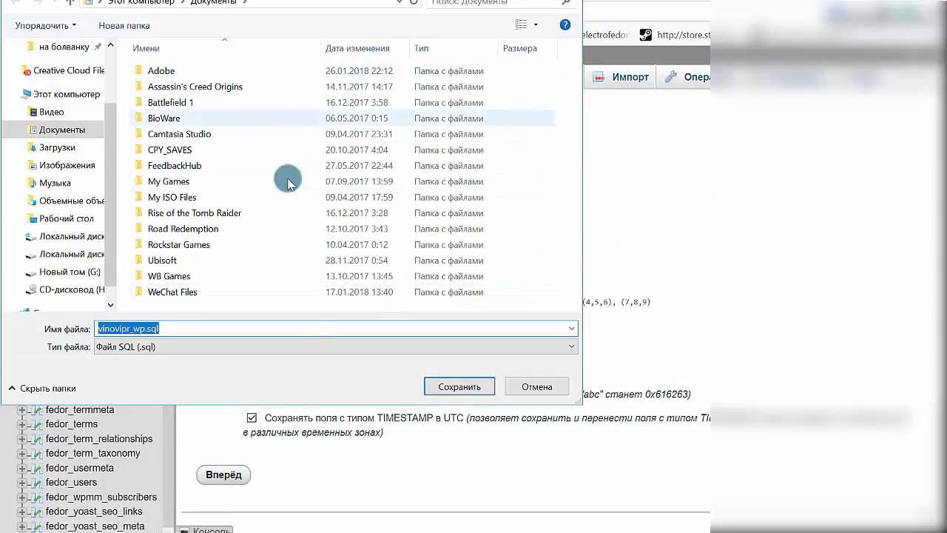
pyautogui.click(174, 328)
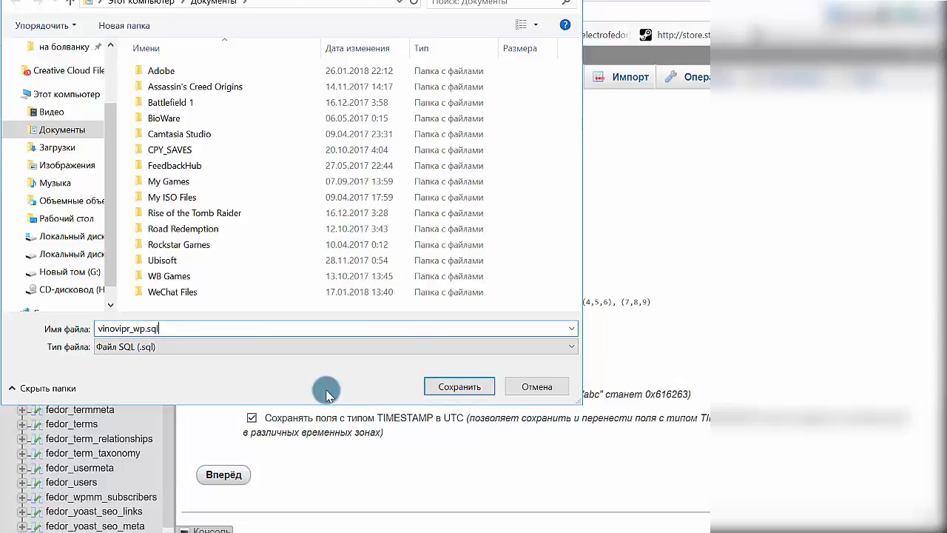
pyautogui.click(537, 386)
pyautogui.scroll(10, 285, 136)
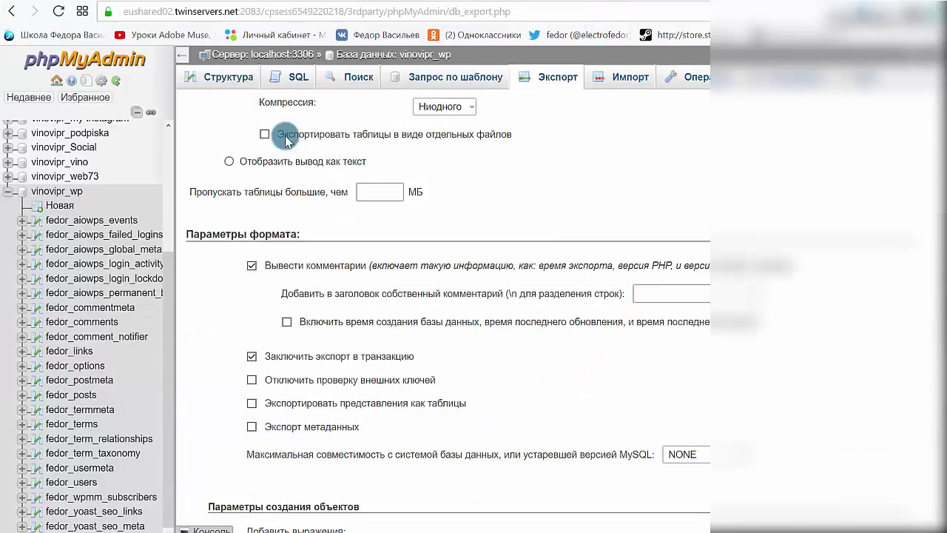
# Step: On Структура, select all 22 vinovipr_wp tables and apply Оптимизировать таблицу to them
pyautogui.click(227, 75)
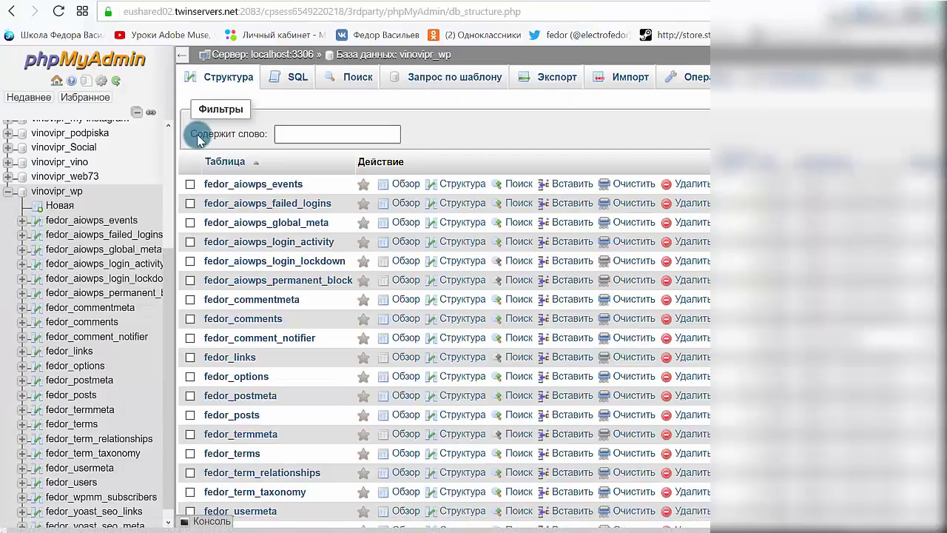
pyautogui.scroll(-5, 384, 236)
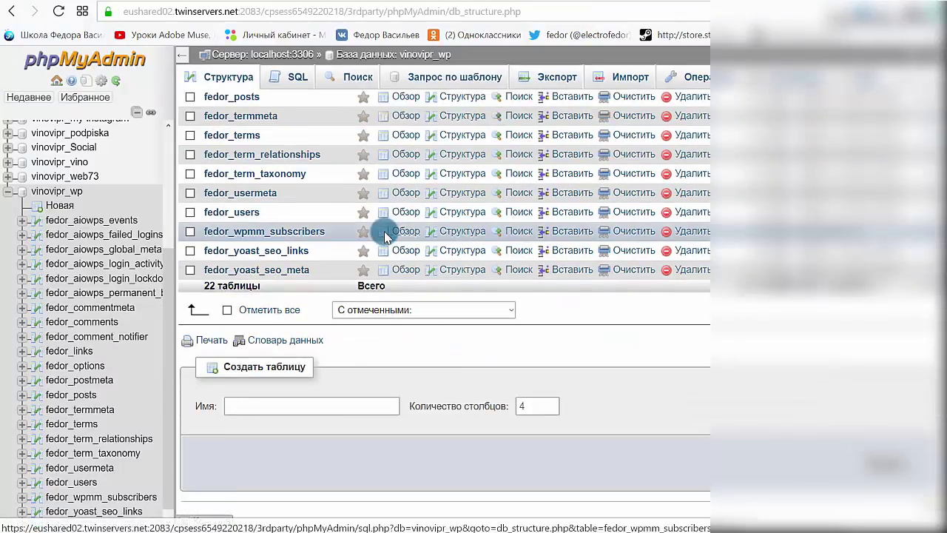
pyautogui.scroll(5, 384, 236)
pyautogui.scroll(-5, 384, 236)
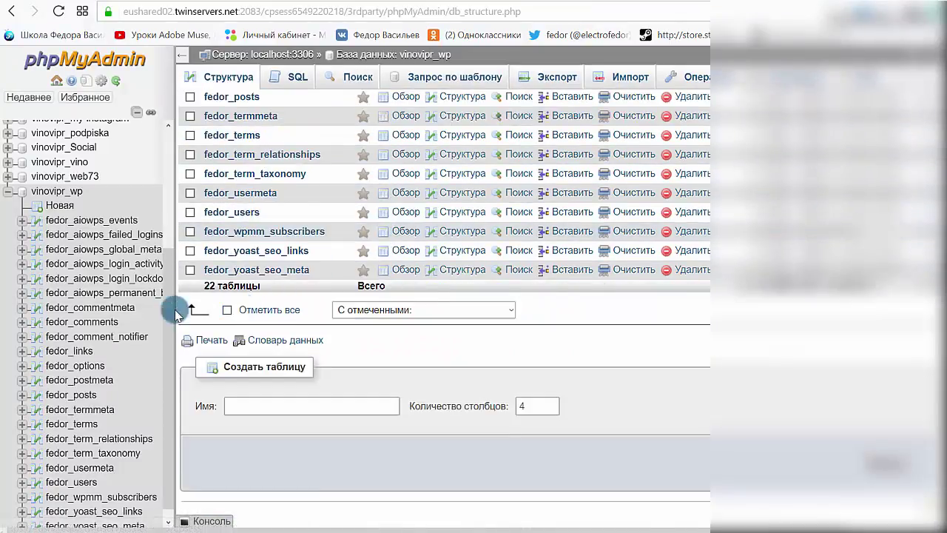
pyautogui.click(228, 313)
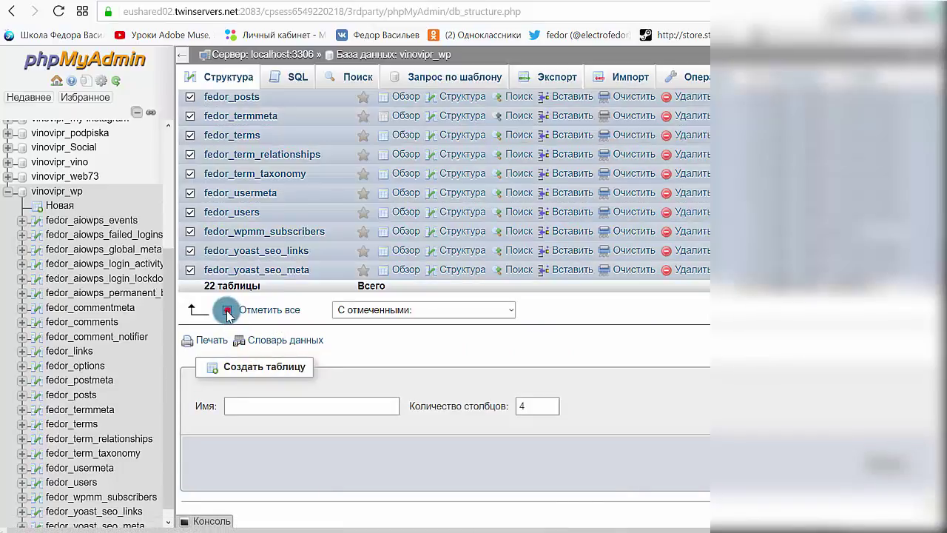
pyautogui.scroll(5, 266, 326)
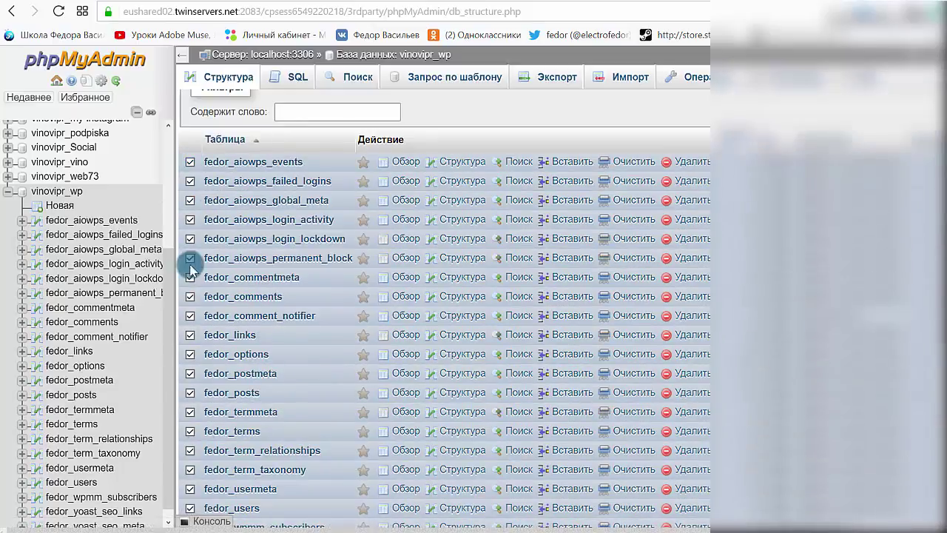
pyautogui.scroll(-2, 196, 261)
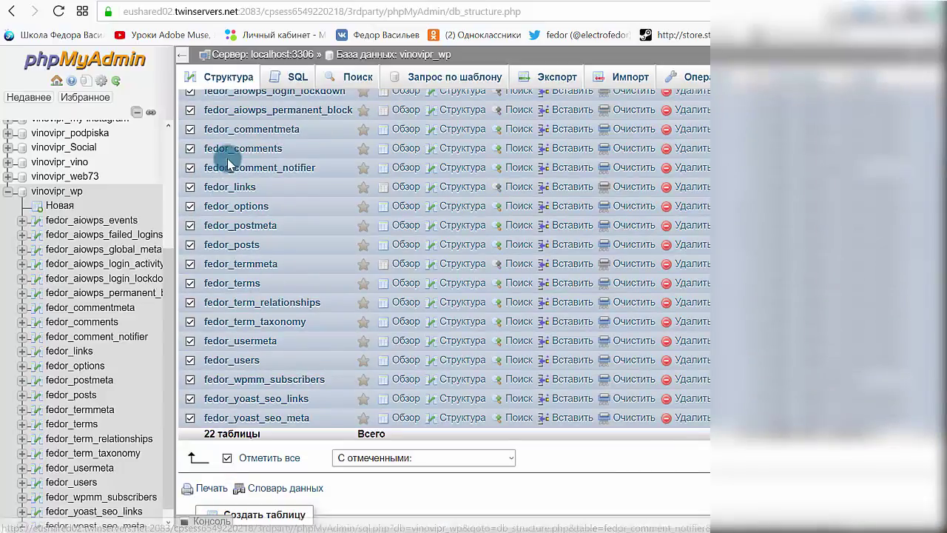
pyautogui.scroll(-2, 228, 158)
pyautogui.click(368, 314)
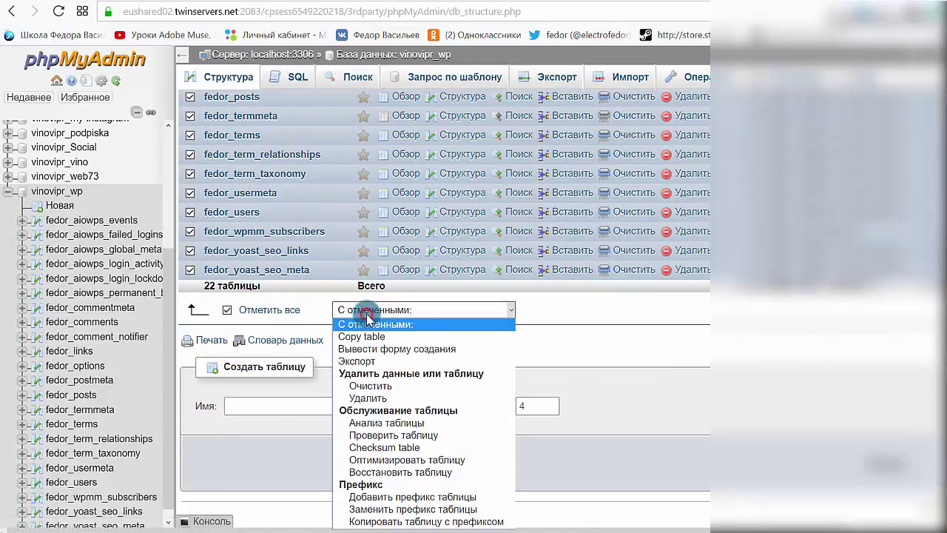
pyautogui.click(423, 316)
pyautogui.click(433, 311)
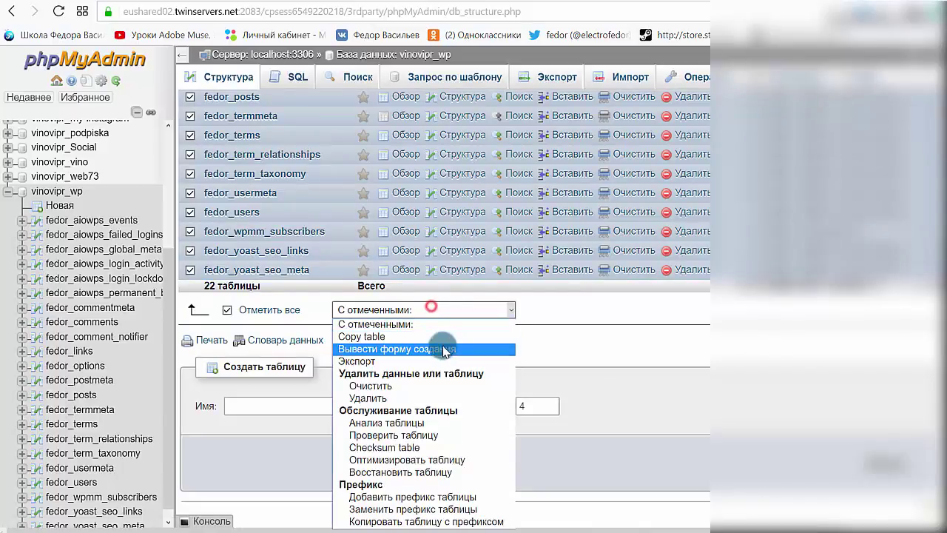
pyautogui.click(459, 460)
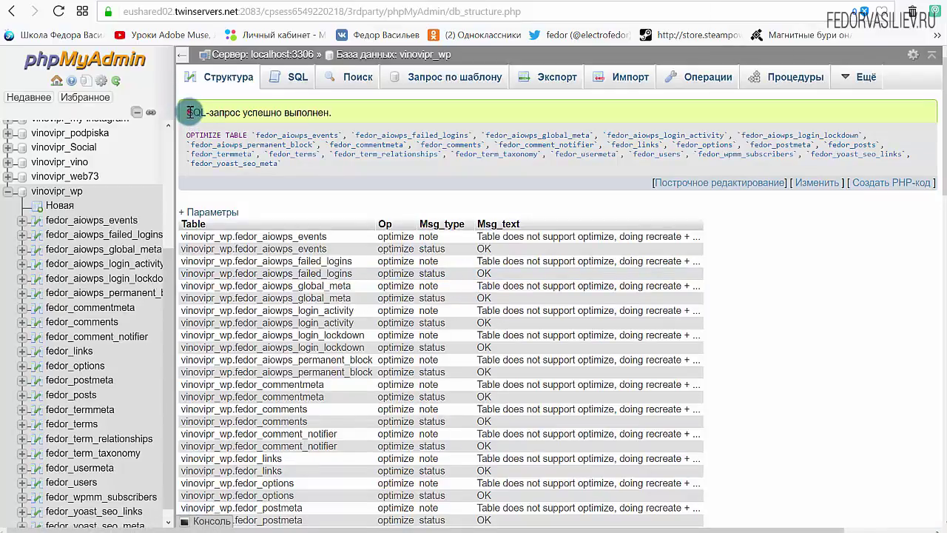
# Step: Scroll through the OPTIMIZE TABLE results, checking each table's Msg_text reports OK
pyautogui.moveTo(189, 113); pyautogui.dragTo(338, 111)
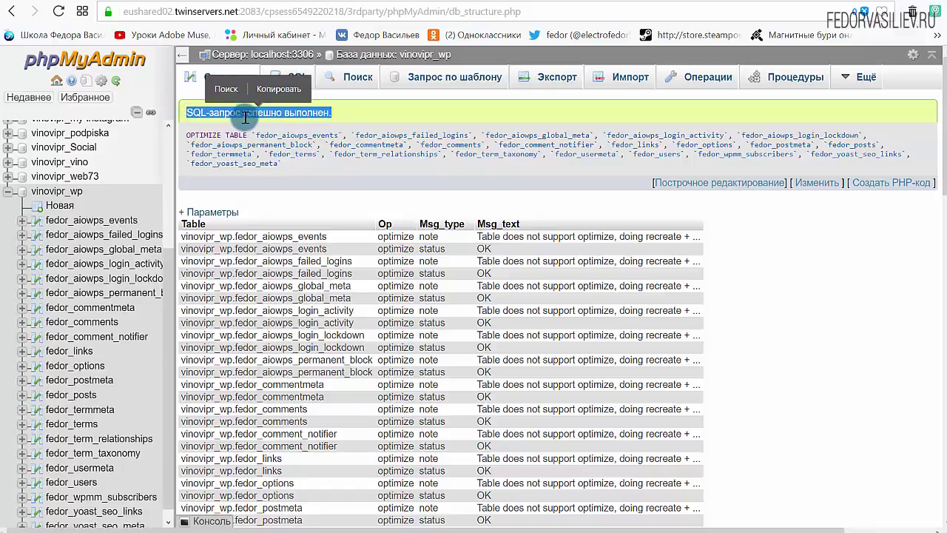
pyautogui.click(371, 111)
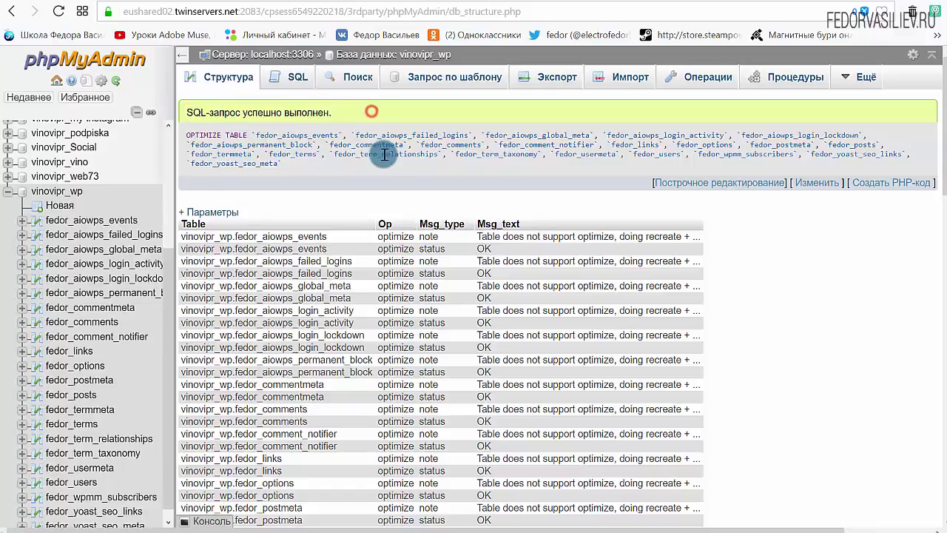
pyautogui.scroll(-1, 377, 207)
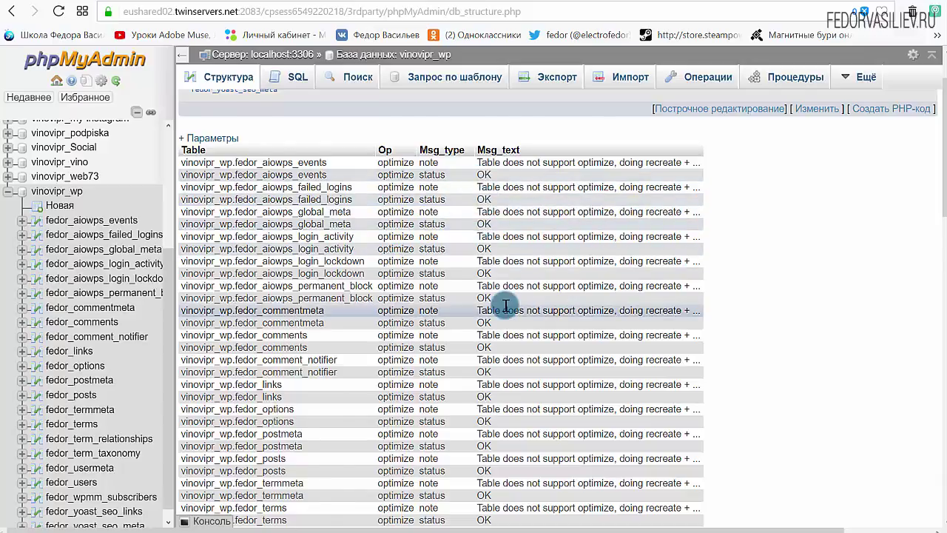
pyautogui.scroll(-4, 505, 306)
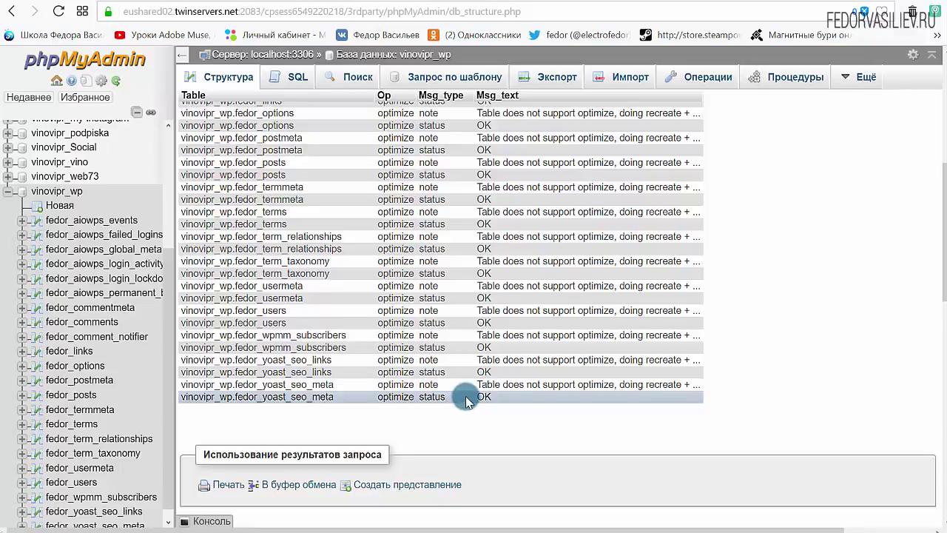
pyautogui.scroll(5, 438, 365)
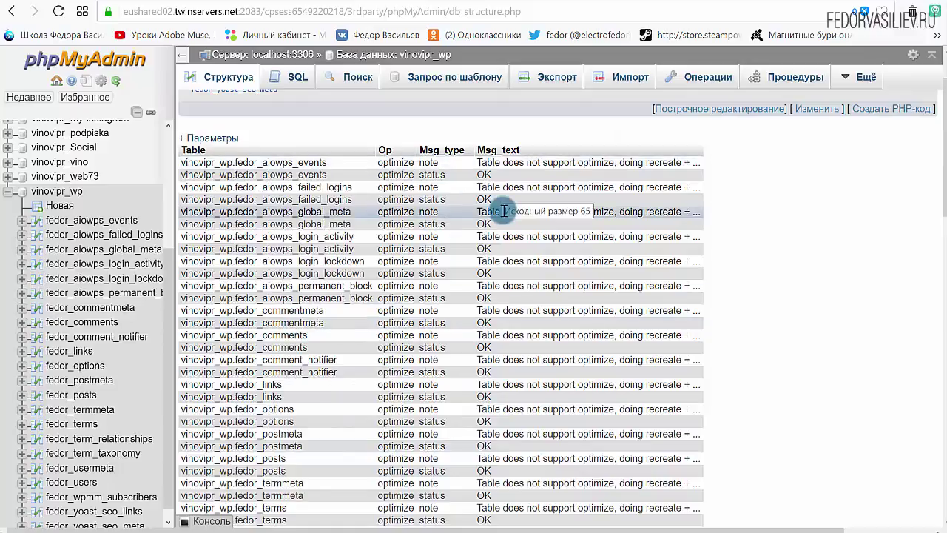
pyautogui.scroll(-5, 504, 211)
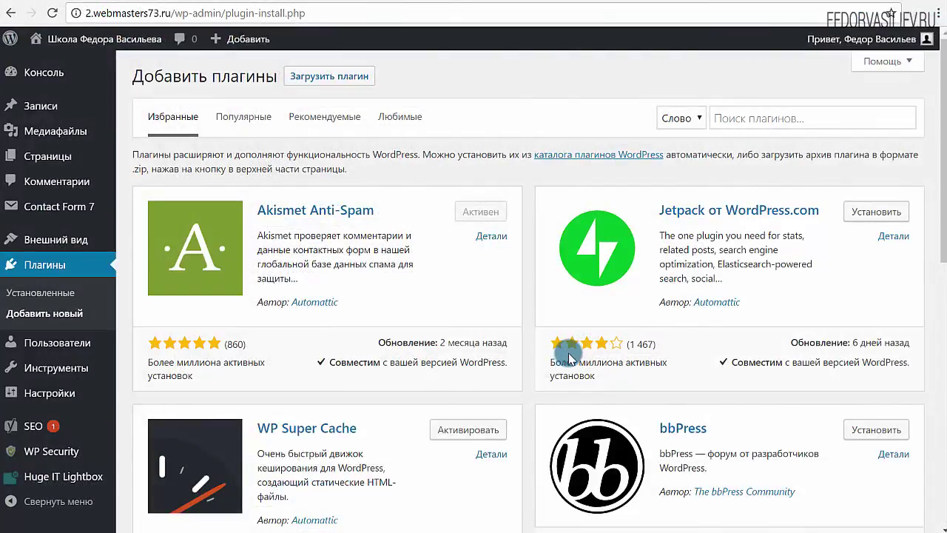
# Step: Search for 'WP-Optimize', install and activate it, and open its 2.1.1 optimizations page
pyautogui.rightClick(736, 121)
pyautogui.click(762, 211)
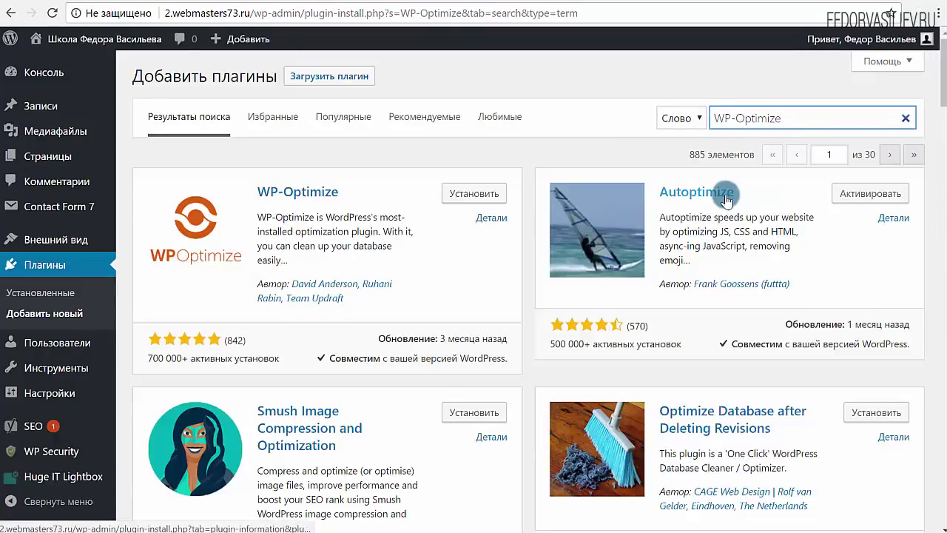
pyautogui.click(448, 203)
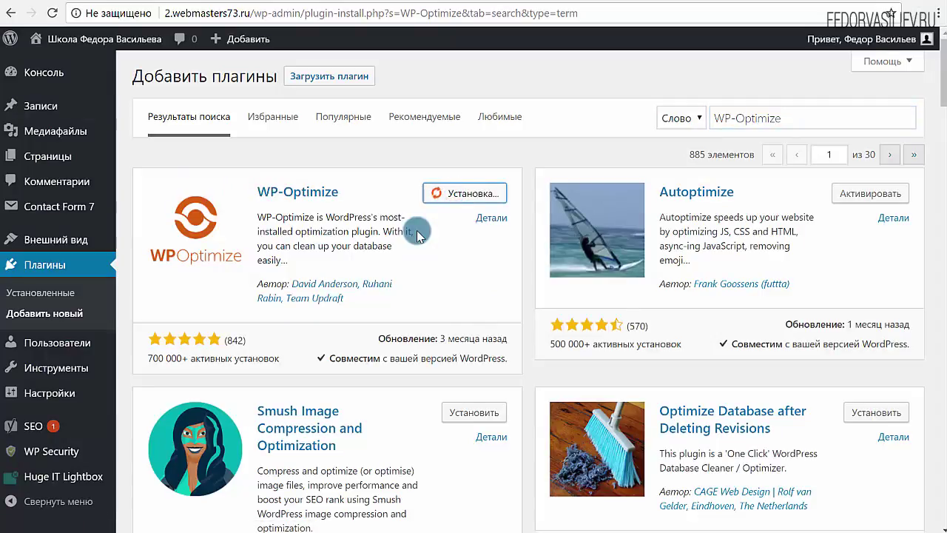
pyautogui.click(438, 191)
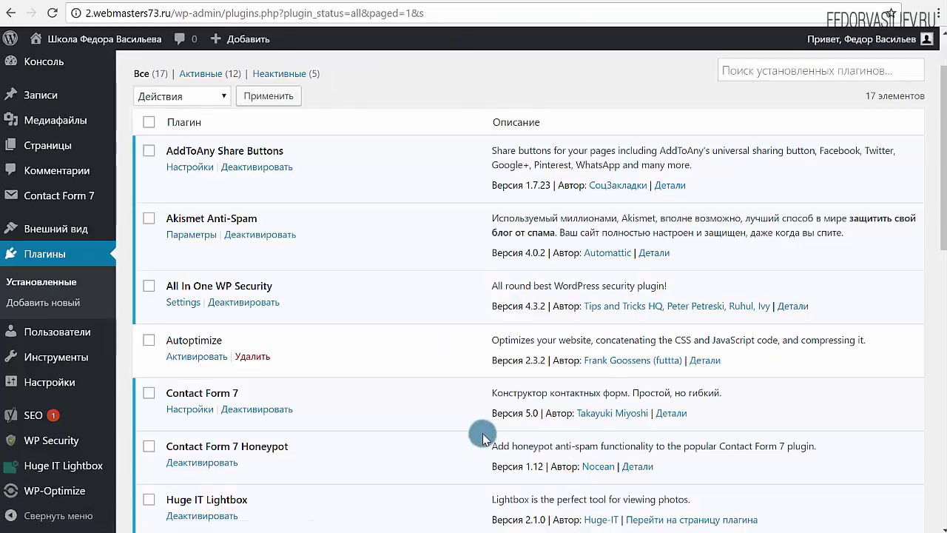
pyautogui.scroll(-2, 444, 363)
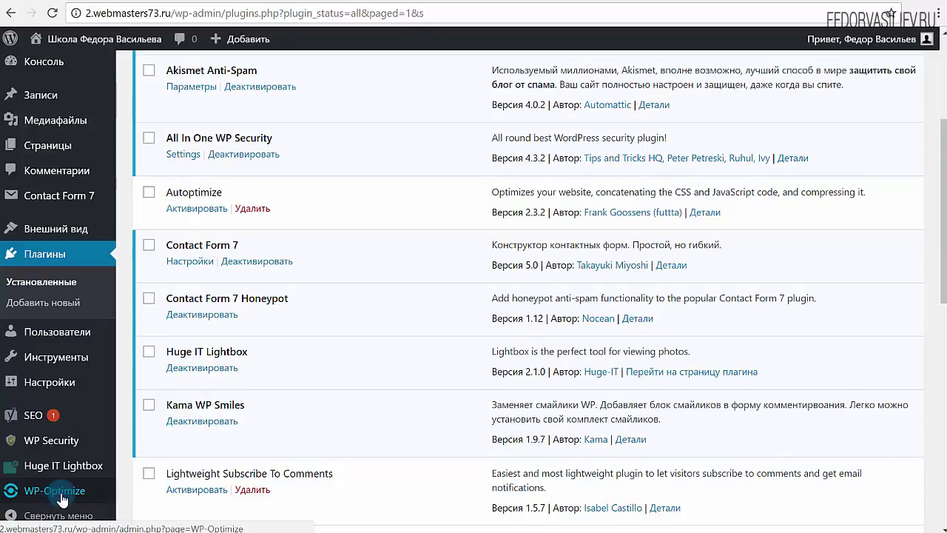
pyautogui.click(57, 495)
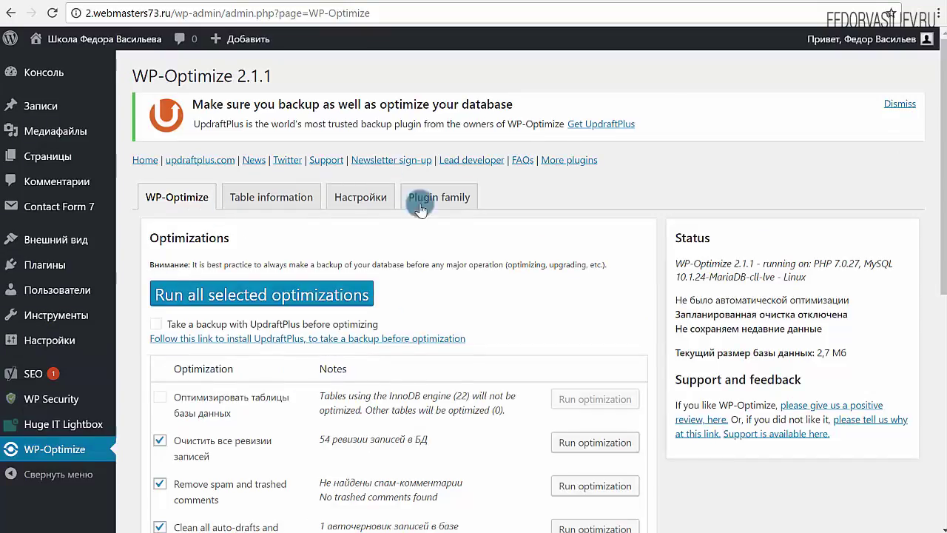
pyautogui.scroll(-6, 335, 366)
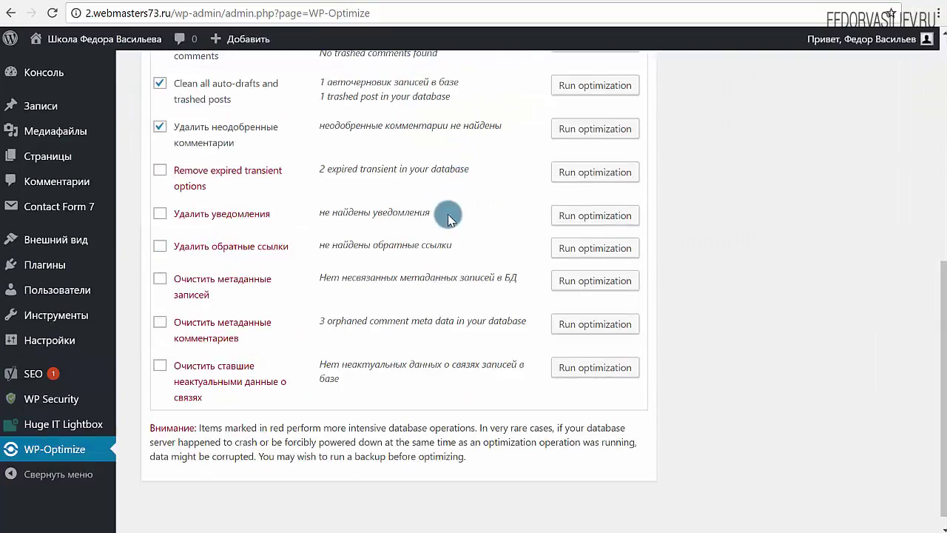
pyautogui.scroll(4, 446, 203)
pyautogui.scroll(1, 350, 394)
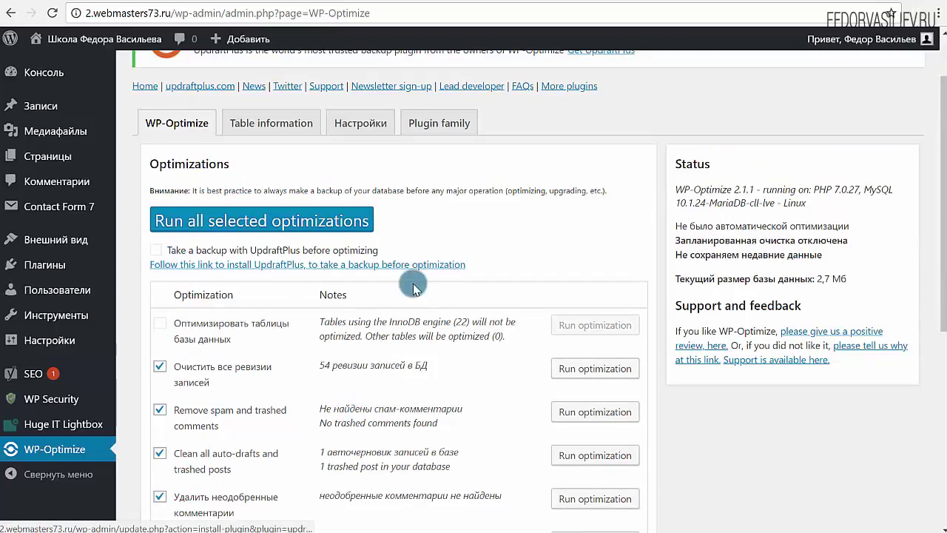
pyautogui.moveTo(475, 267); pyautogui.dragTo(154, 248)
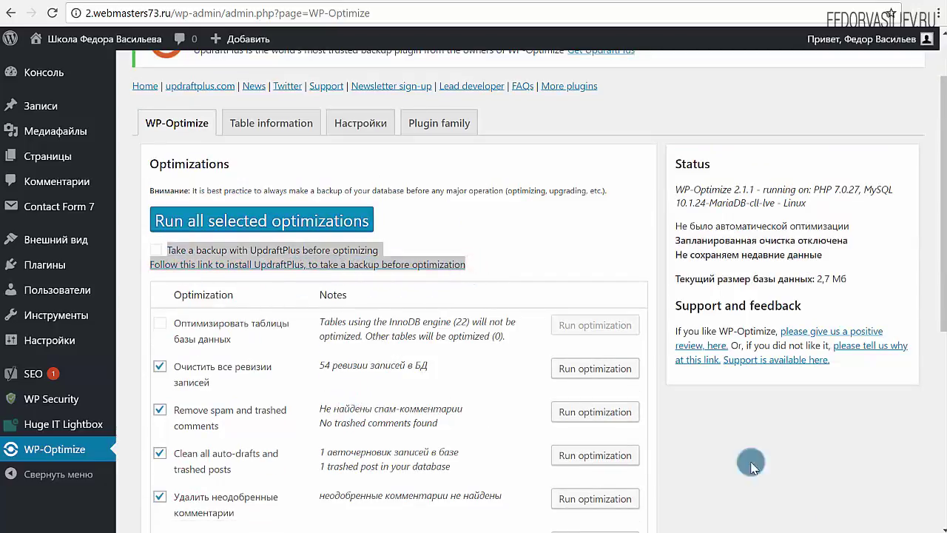
pyautogui.click(467, 242)
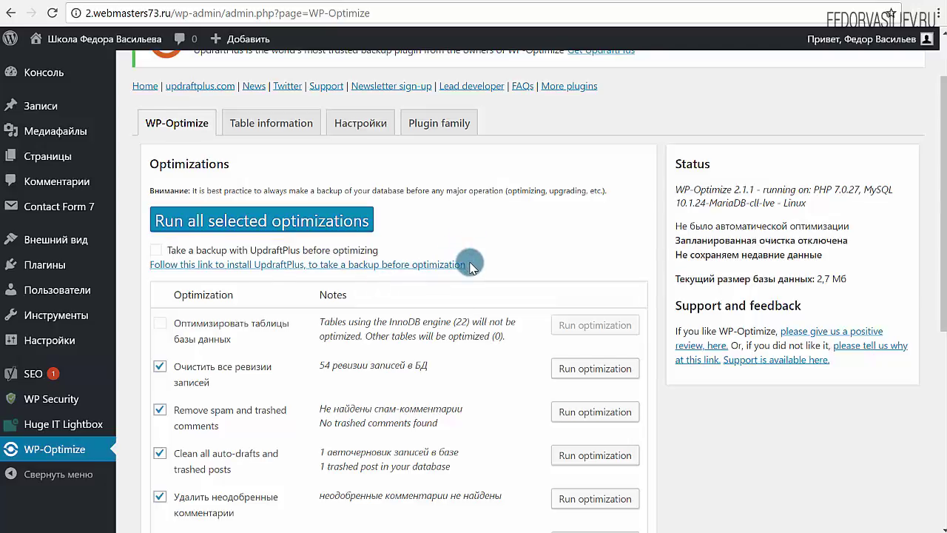
pyautogui.moveTo(470, 266); pyautogui.dragTo(171, 252)
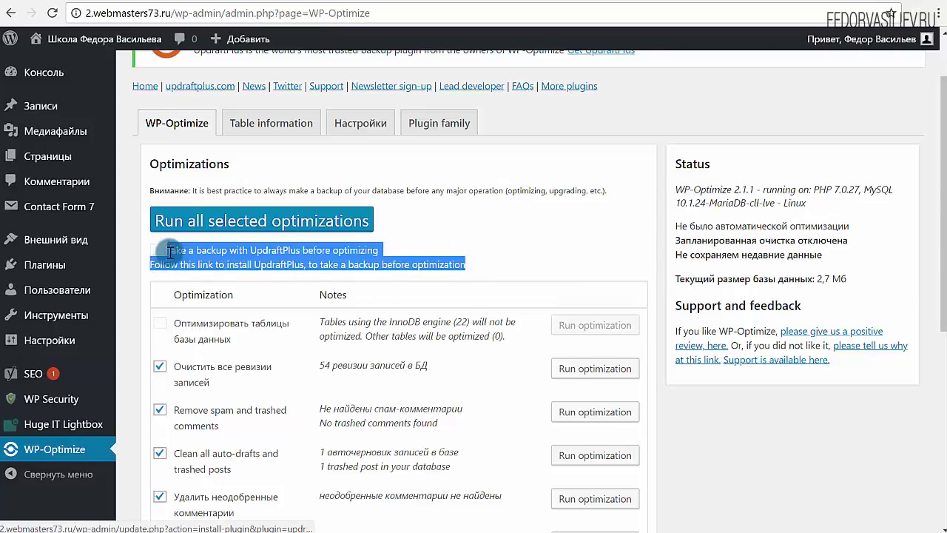
pyautogui.click(549, 226)
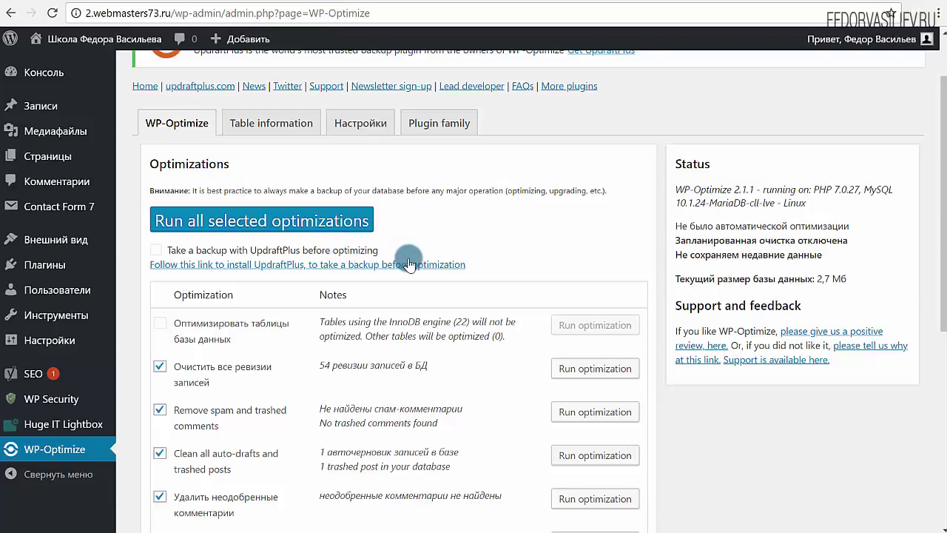
pyautogui.scroll(-2, 577, 219)
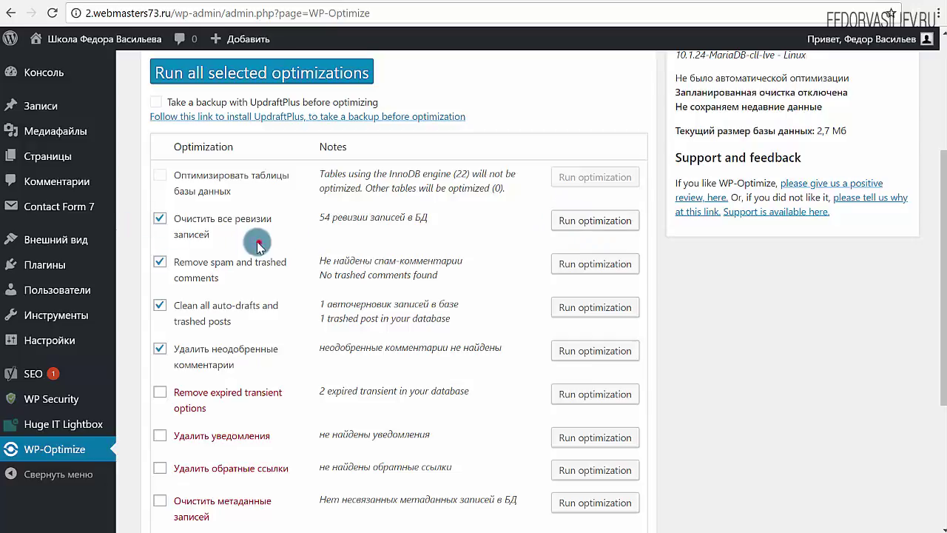
# Step: Tick the transients, notifications, trackbacks, orphaned post/comment metadata and relationship data clean-ups
pyautogui.moveTo(260, 239); pyautogui.dragTo(170, 213)
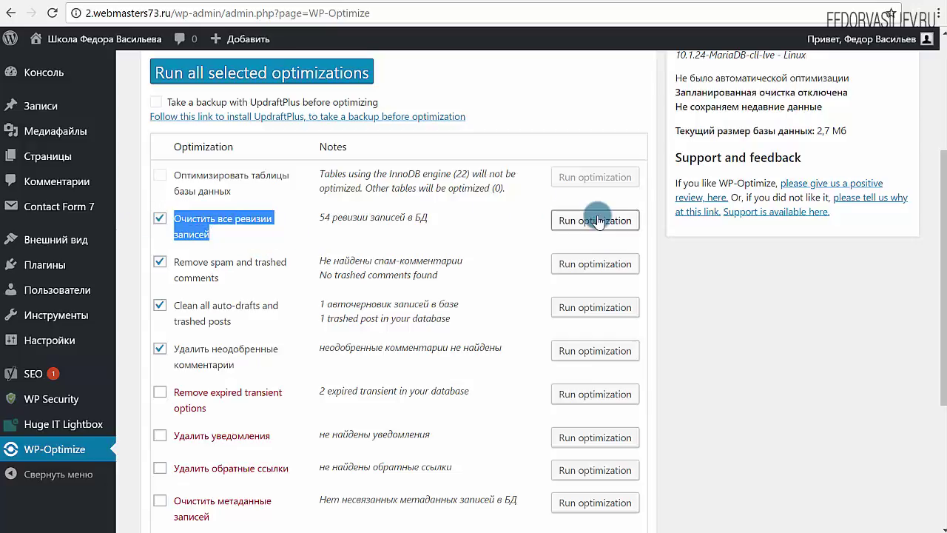
pyautogui.scroll(2, 163, 379)
pyautogui.scroll(-4, 163, 318)
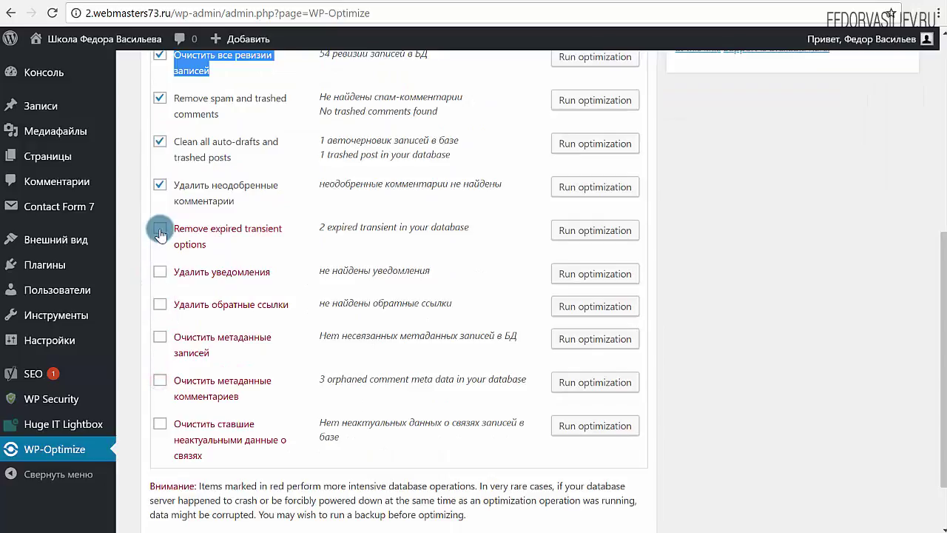
pyautogui.click(160, 231)
pyautogui.click(160, 271)
pyautogui.click(160, 304)
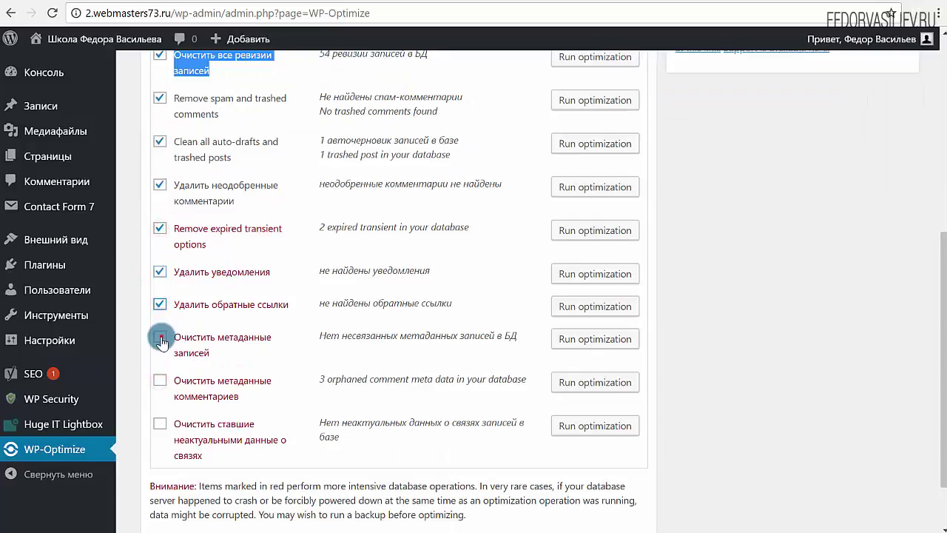
pyautogui.click(161, 338)
pyautogui.click(160, 381)
pyautogui.click(160, 423)
# Step: Run all selected optimizations and review the results, including 54 revisions and 4 transients removed
pyautogui.scroll(3, 303, 379)
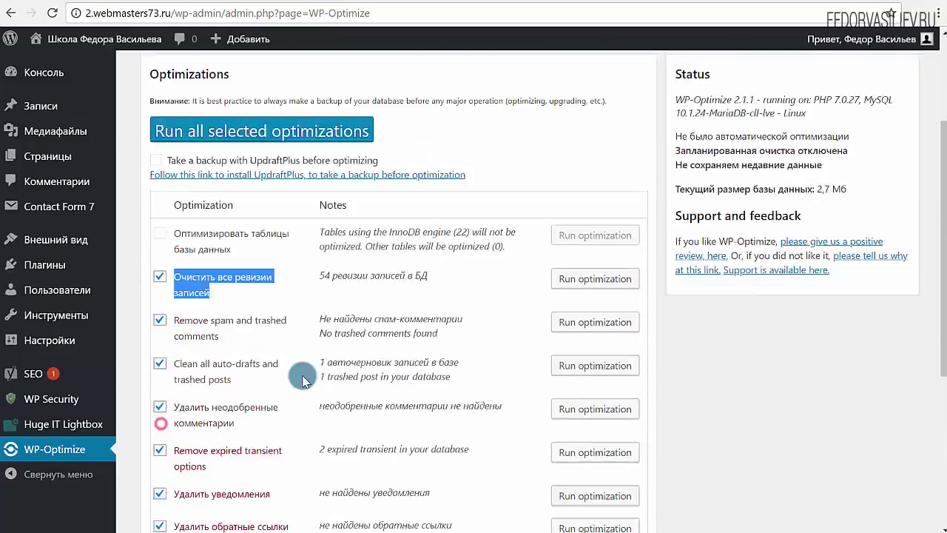
pyautogui.scroll(2, 303, 379)
pyautogui.click(248, 278)
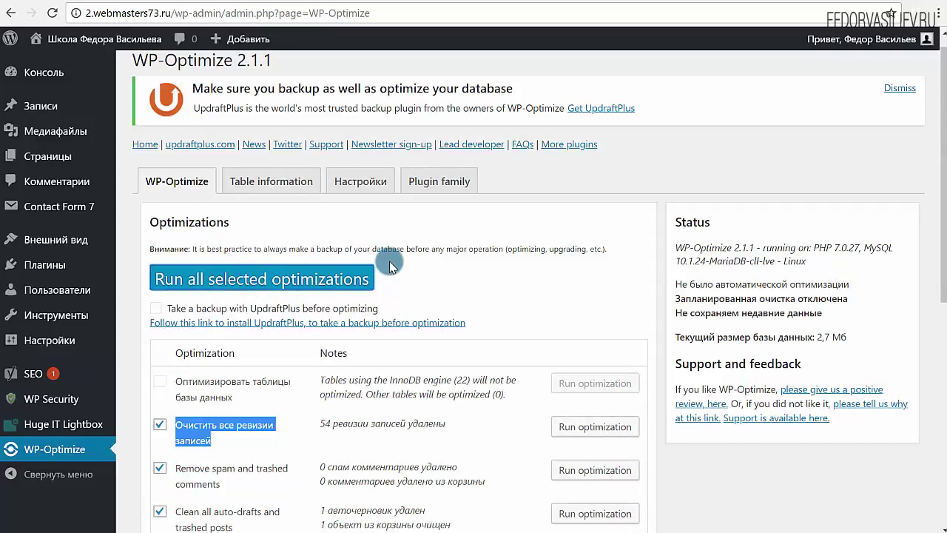
pyautogui.scroll(-6, 390, 267)
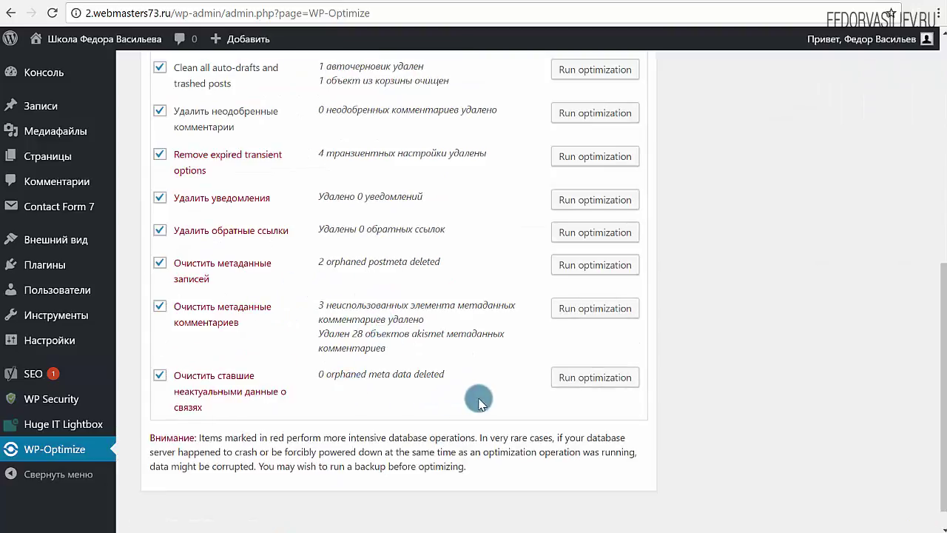
pyautogui.moveTo(386, 345); pyautogui.dragTo(326, 305)
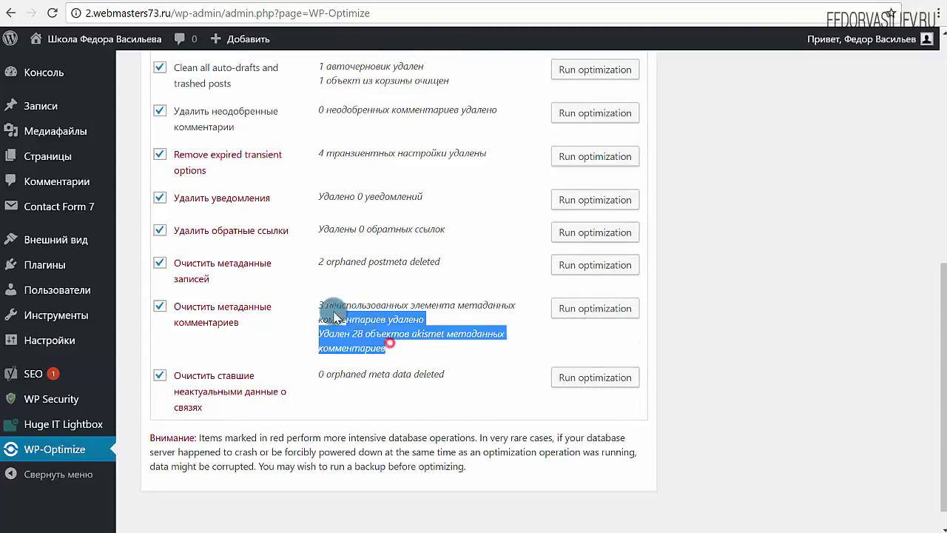
pyautogui.scroll(2, 411, 355)
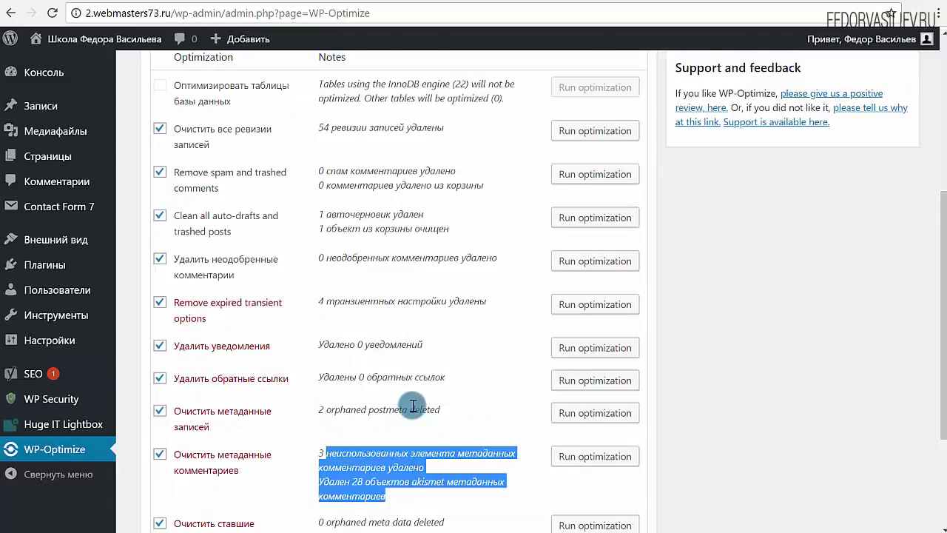
pyautogui.scroll(3, 414, 402)
pyautogui.scroll(-3, 315, 330)
pyautogui.scroll(4, 373, 379)
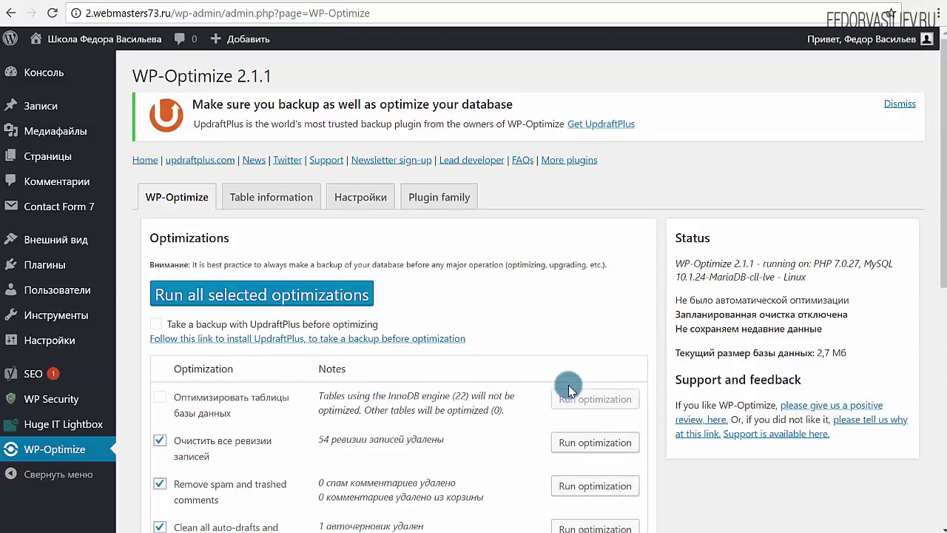
# Step: Open Table information and highlight the 'Total size of database: 2,7 Мб' line
pyautogui.click(244, 200)
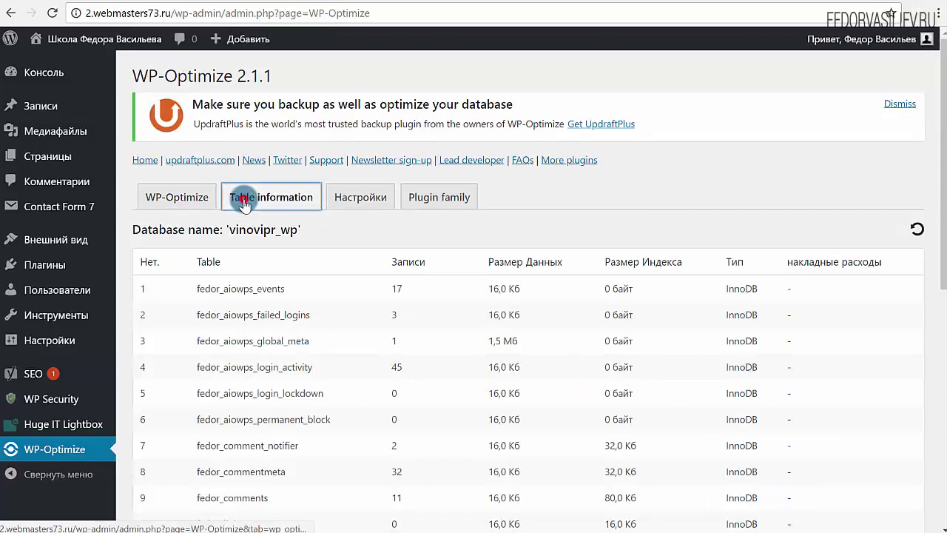
pyautogui.scroll(-5, 281, 333)
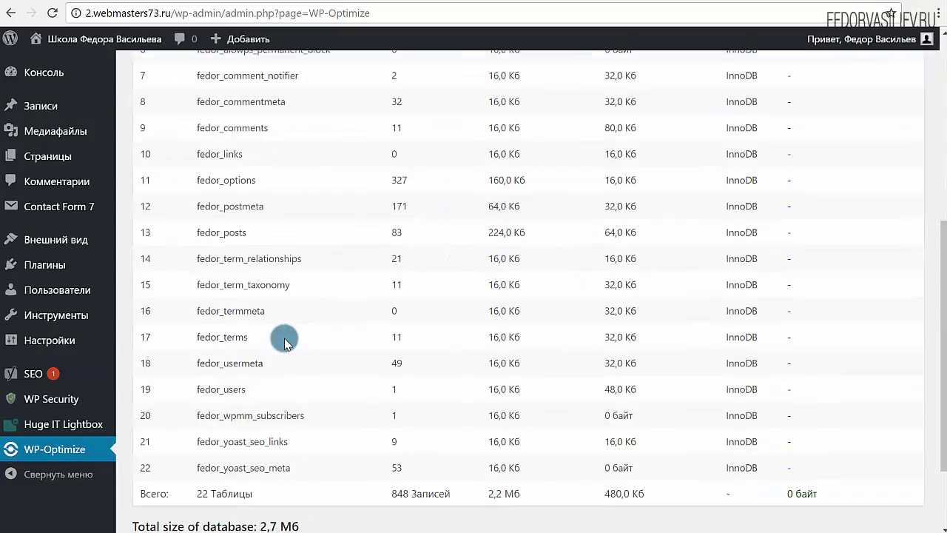
pyautogui.scroll(-2, 285, 342)
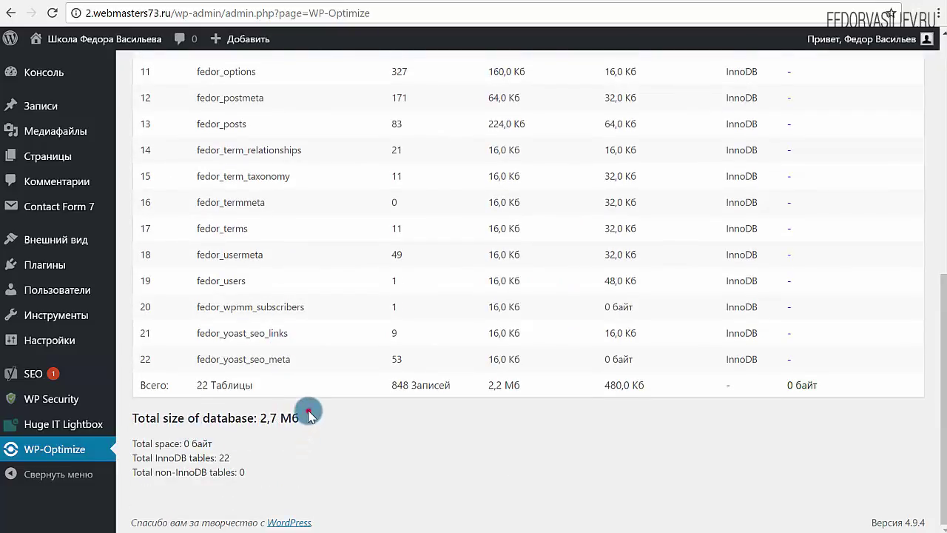
pyautogui.moveTo(309, 416)
pyautogui.mouseDown()
pyautogui.moveTo(211, 419)
pyautogui.moveTo(293, 418)
pyautogui.mouseUp()
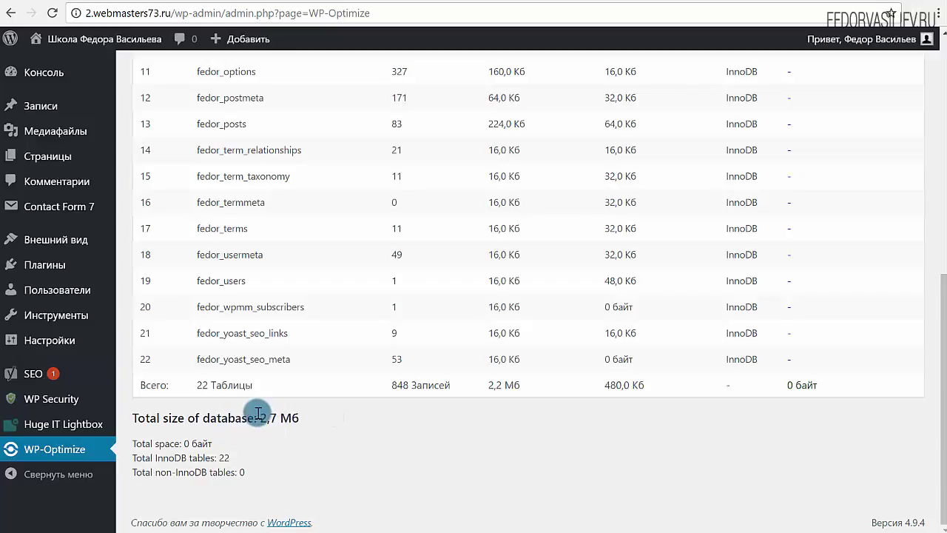
pyautogui.moveTo(258, 416); pyautogui.dragTo(303, 422)
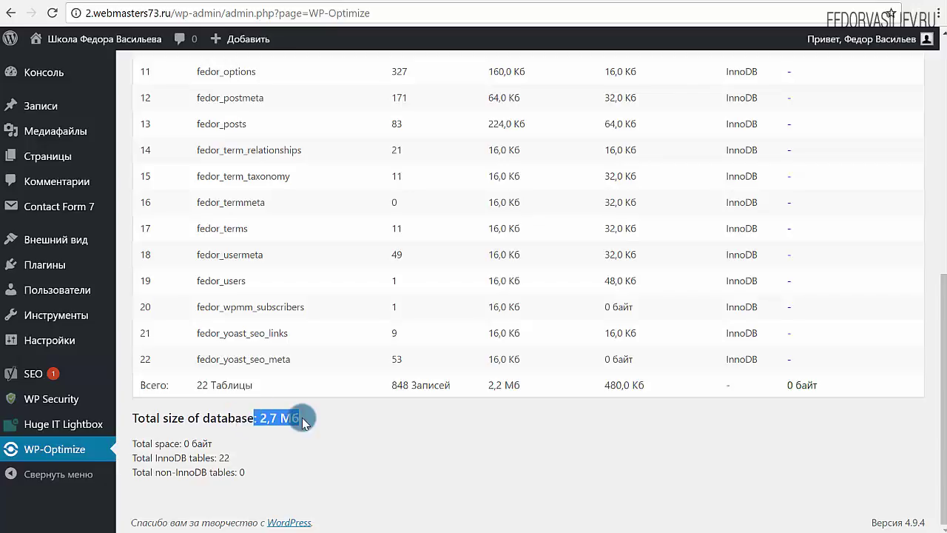
pyautogui.moveTo(362, 416); pyautogui.dragTo(247, 418)
pyautogui.scroll(6, 247, 419)
# Step: Enable 'Включить ссылку на панели администратора' in Настройки and save the settings
pyautogui.click(348, 198)
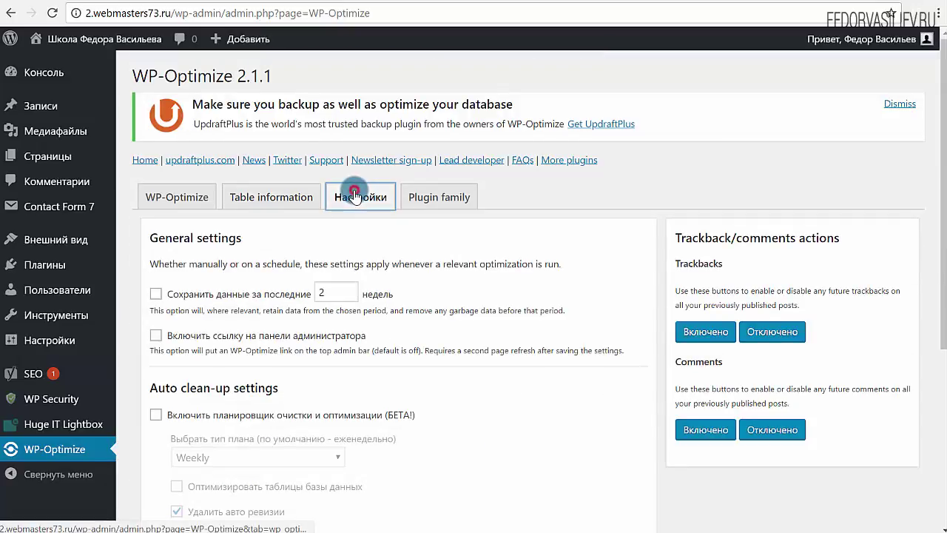
pyautogui.scroll(-1, 374, 241)
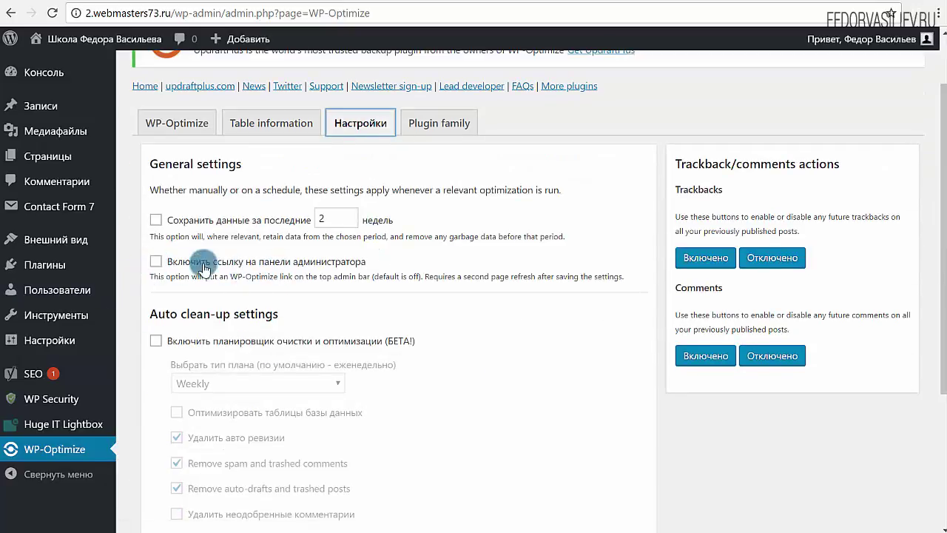
pyautogui.click(155, 261)
pyautogui.scroll(-3, 266, 251)
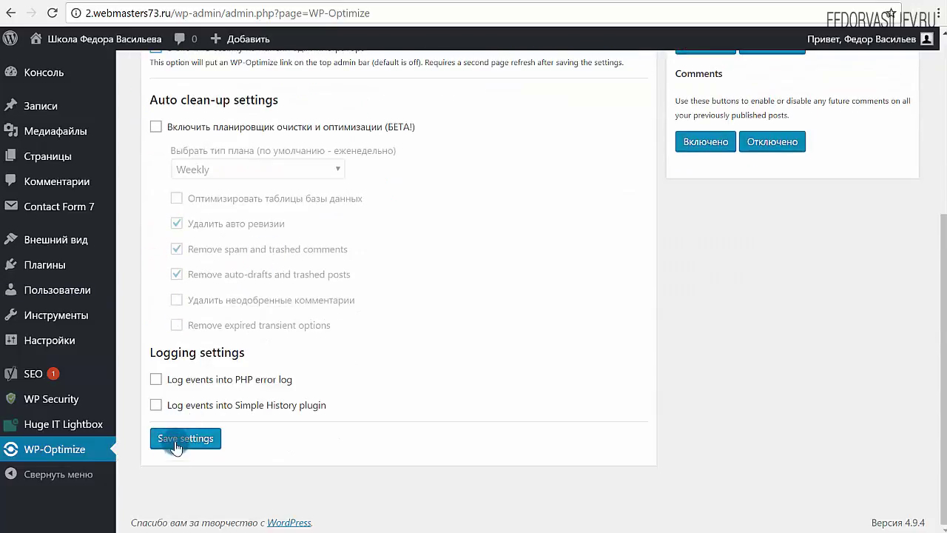
pyautogui.click(176, 440)
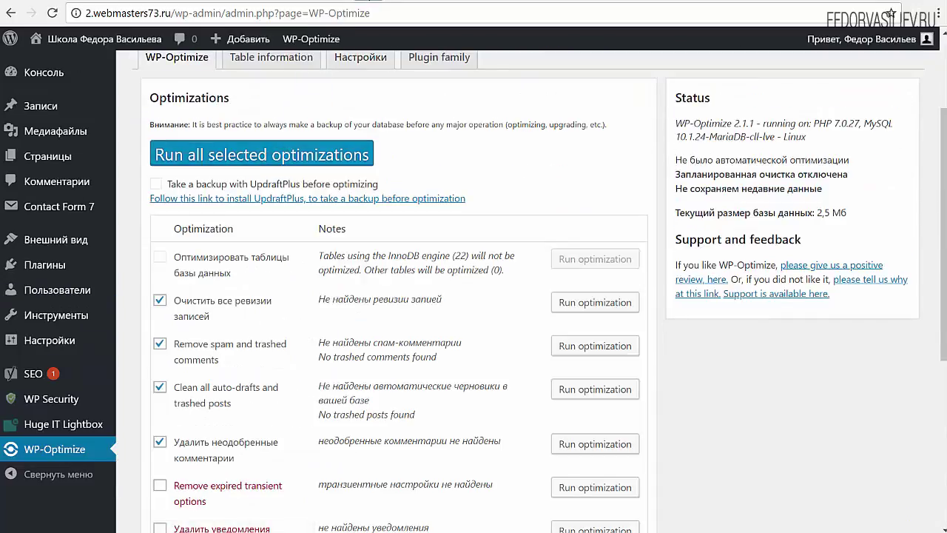
pyautogui.moveTo(307, 37)
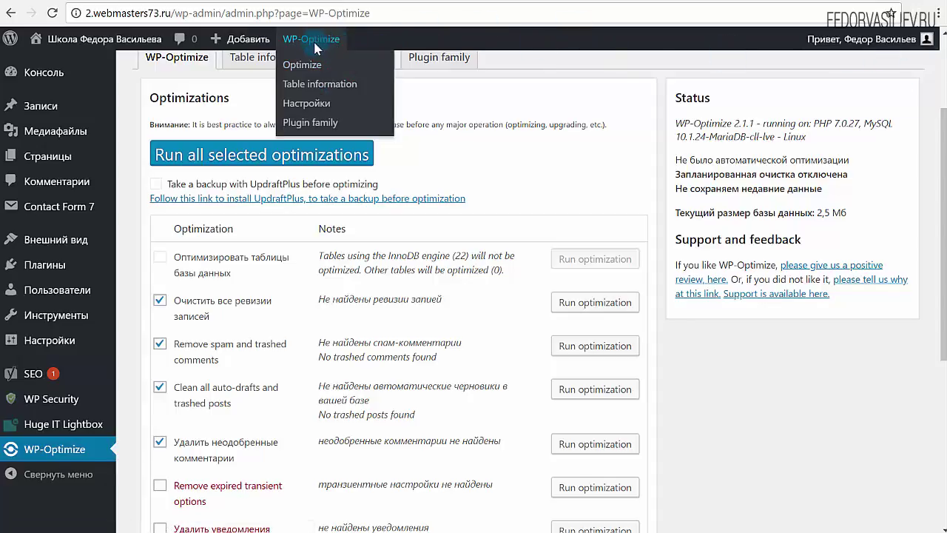
# Step: In WP-Optimize settings, enable the clean-up and optimization scheduler with a Weekly schedule
pyautogui.scroll(-5, 209, 364)
pyautogui.scroll(5, 203, 362)
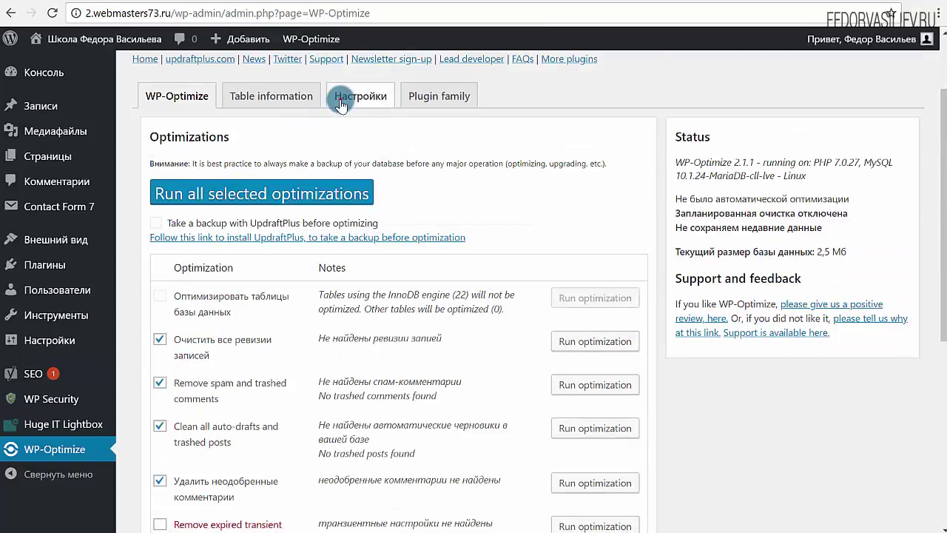
pyautogui.click(345, 97)
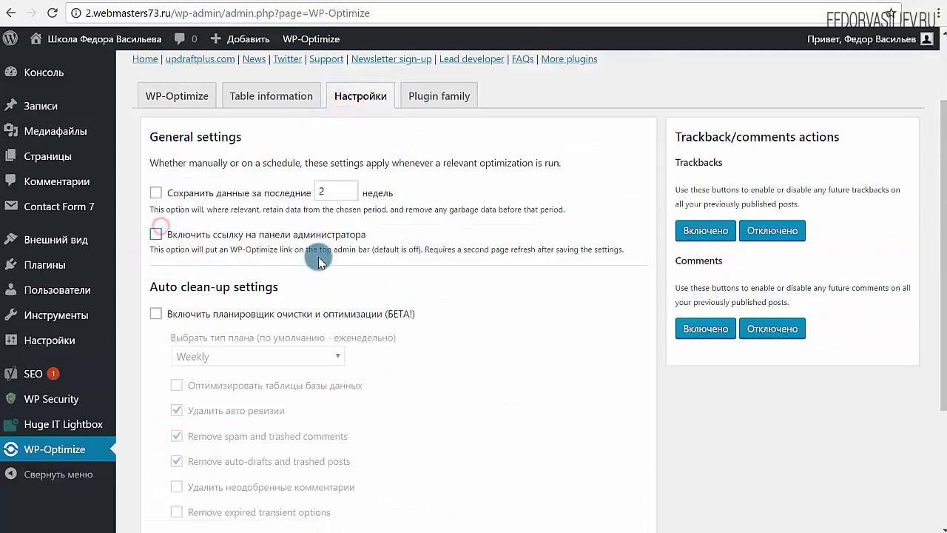
pyautogui.scroll(-2, 313, 256)
pyautogui.click(156, 167)
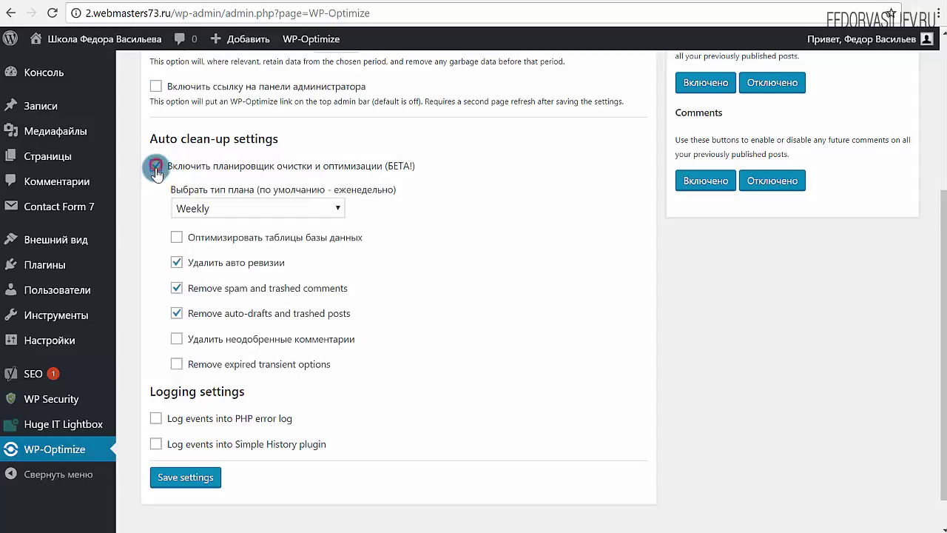
pyautogui.moveTo(415, 166); pyautogui.dragTo(383, 165)
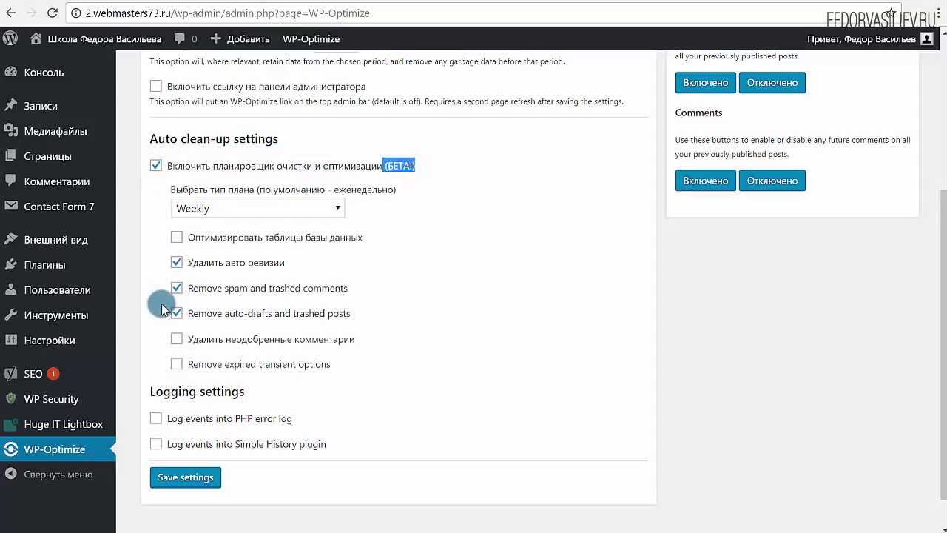
pyautogui.click(192, 212)
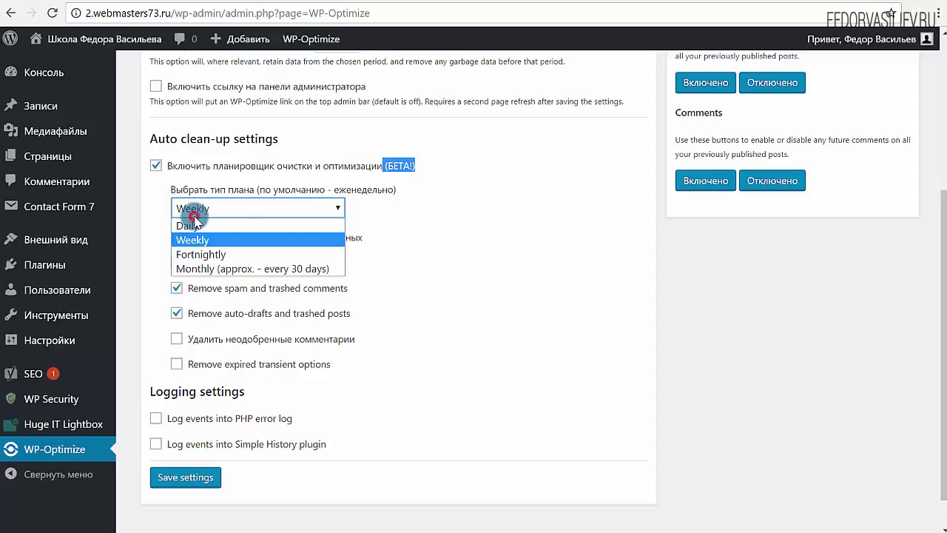
pyautogui.click(488, 211)
pyautogui.scroll(-1, 266, 245)
pyautogui.scroll(2, 263, 240)
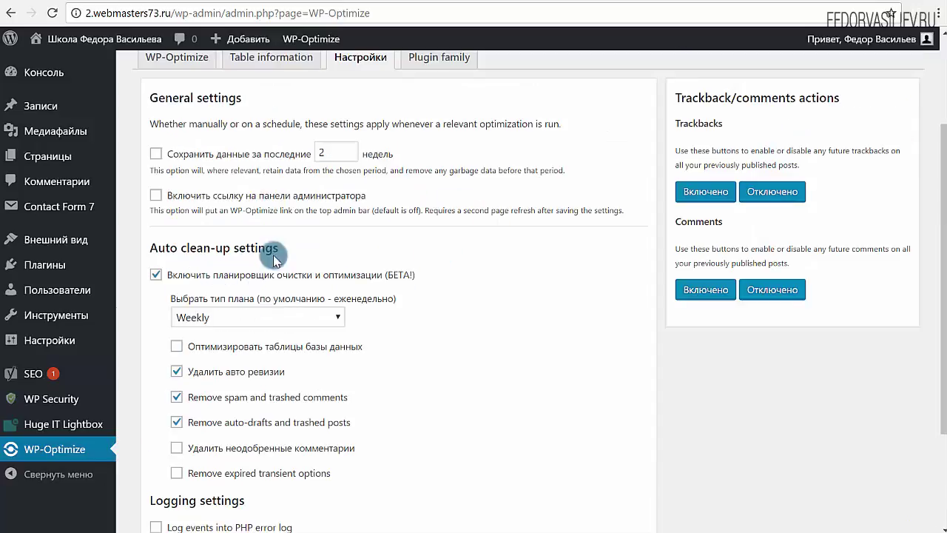
# Step: Review the scheduler option, then return to the WP-Optimize optimizations tab
pyautogui.moveTo(426, 271); pyautogui.dragTo(168, 276)
pyautogui.scroll(-2, 412, 259)
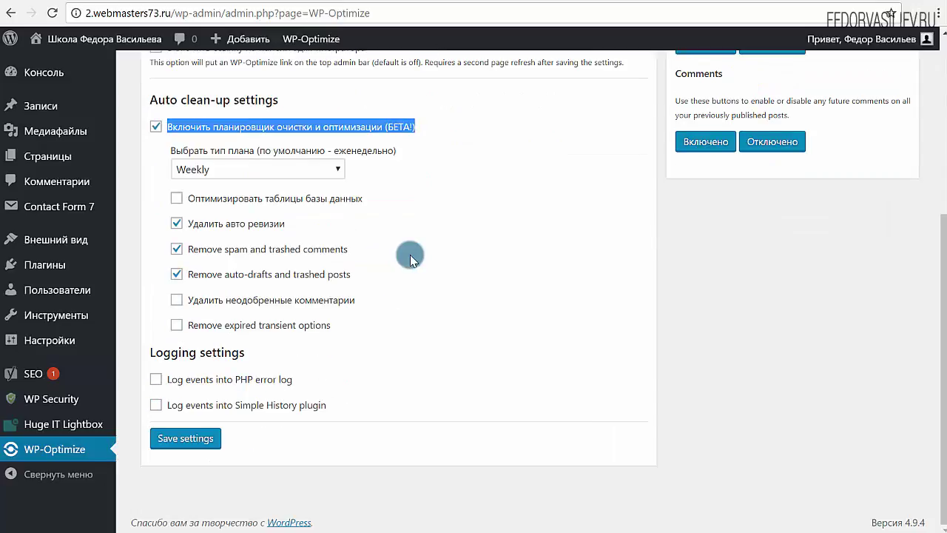
pyautogui.scroll(3, 155, 245)
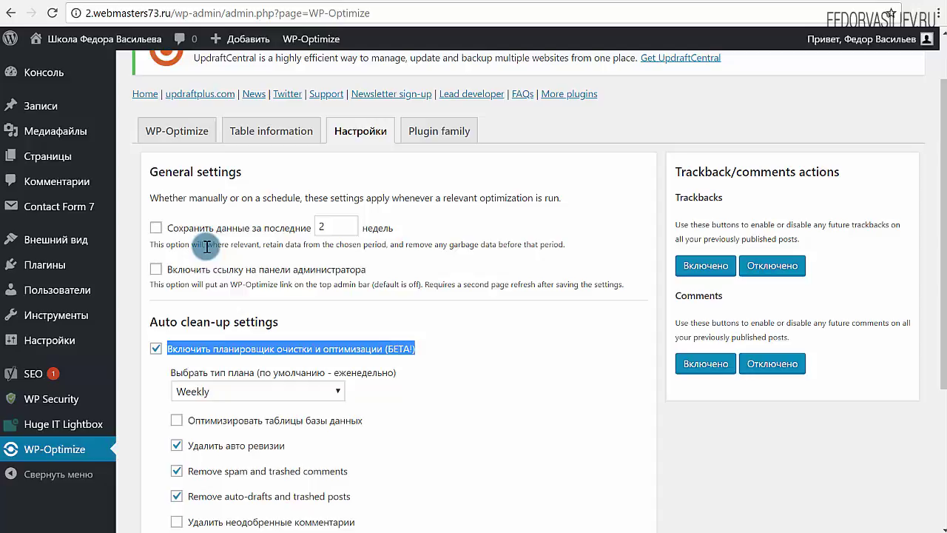
pyautogui.scroll(1, 206, 246)
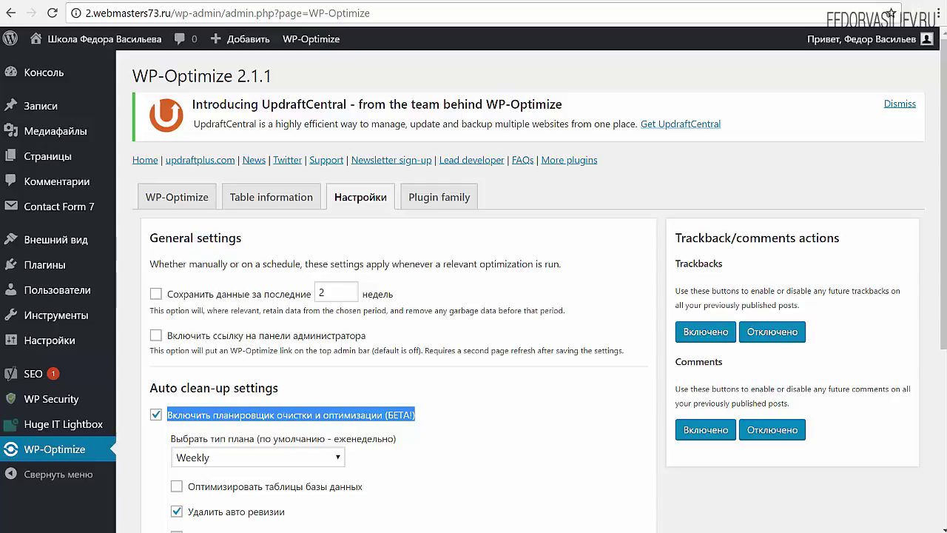
pyautogui.scroll(-3, 296, 318)
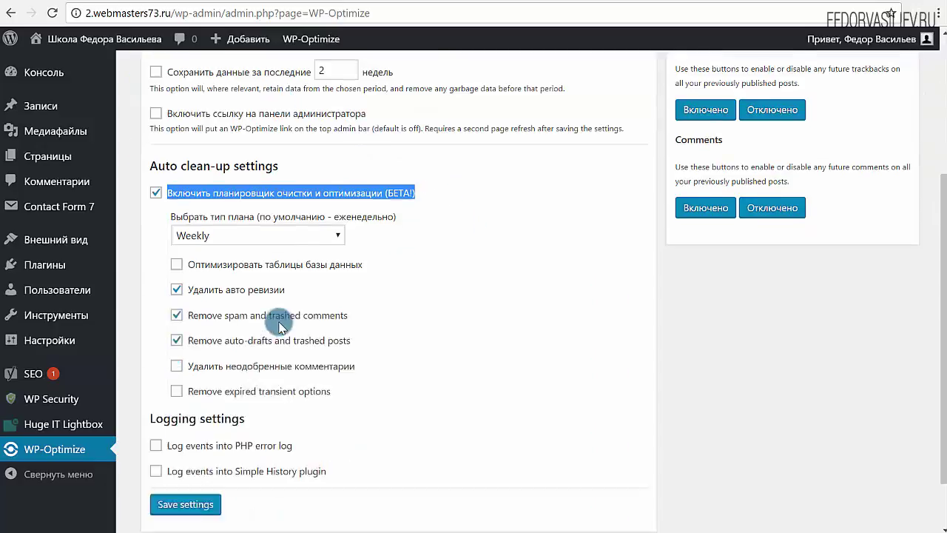
pyautogui.scroll(3, 274, 249)
pyautogui.click(184, 197)
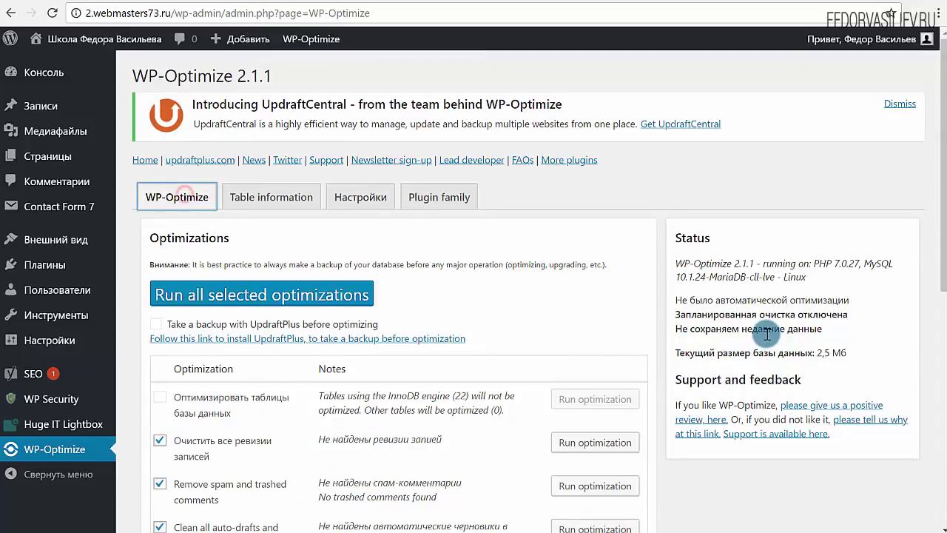
pyautogui.scroll(-3, 590, 333)
pyautogui.scroll(3, 437, 333)
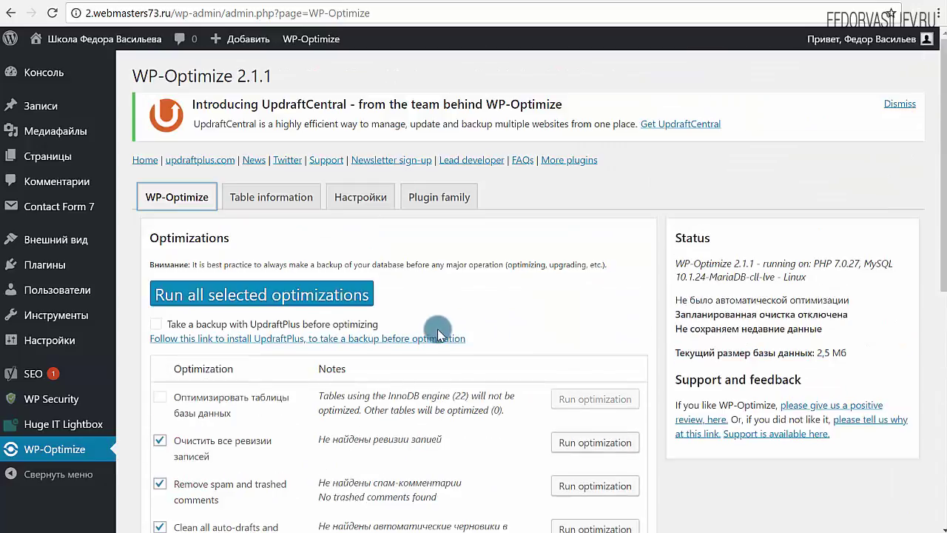
pyautogui.scroll(-4, 437, 329)
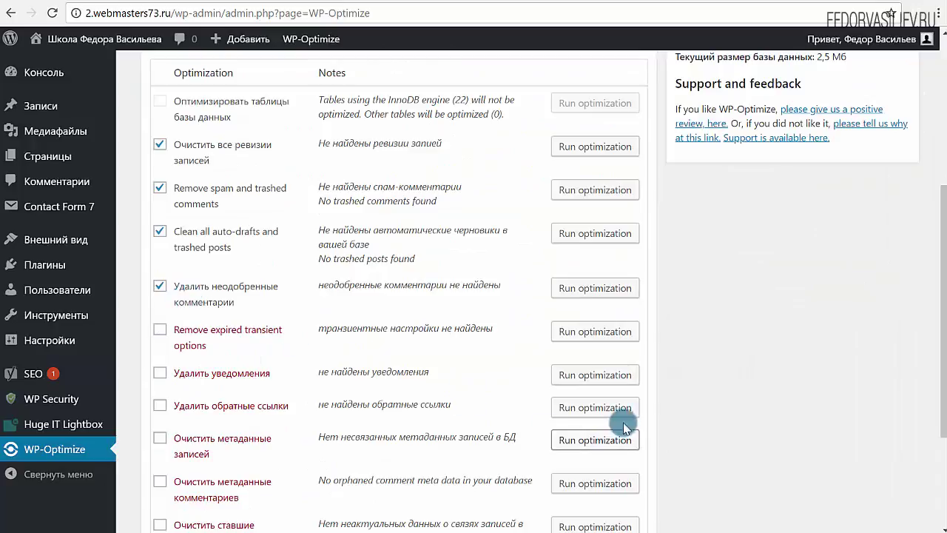
pyautogui.scroll(1, 523, 406)
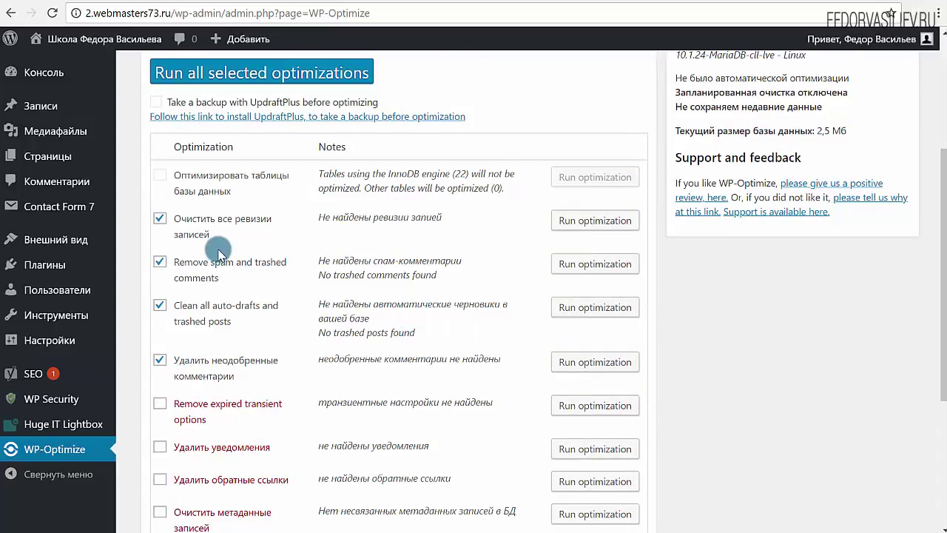
pyautogui.scroll(1, 222, 252)
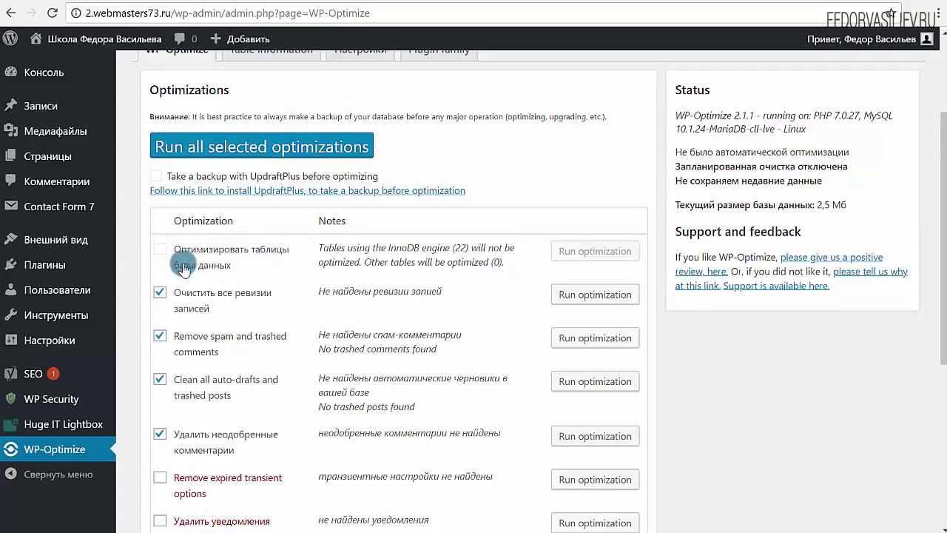
pyautogui.click(159, 252)
pyautogui.scroll(-1, 161, 281)
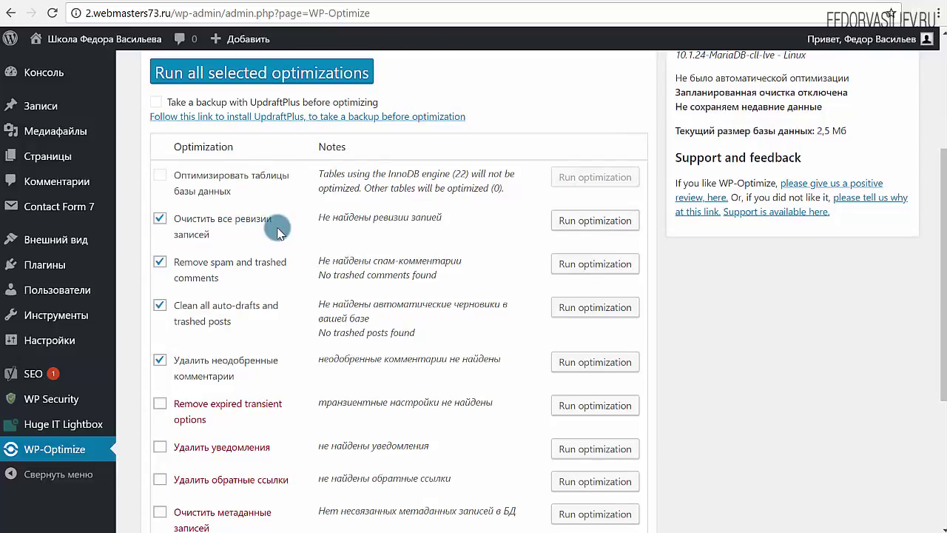
pyautogui.scroll(-2, 351, 321)
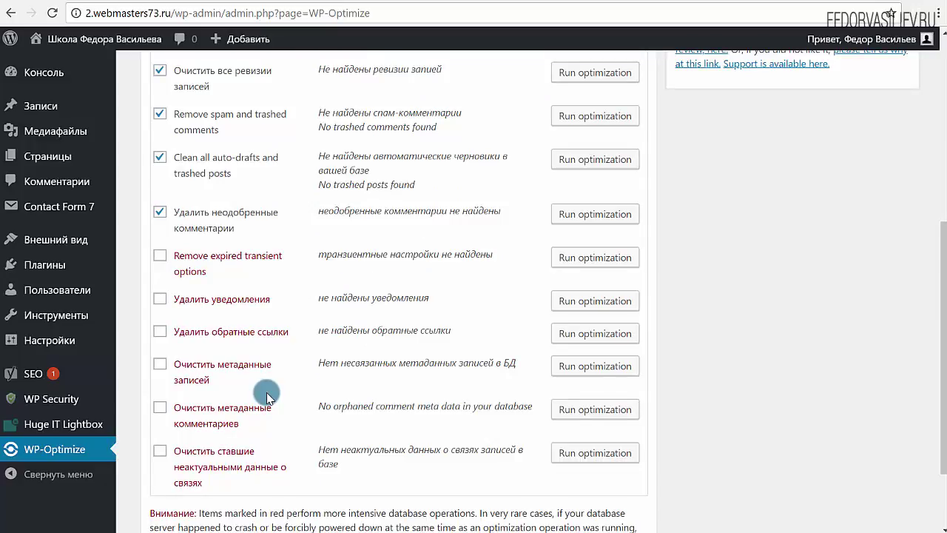
pyautogui.click(159, 363)
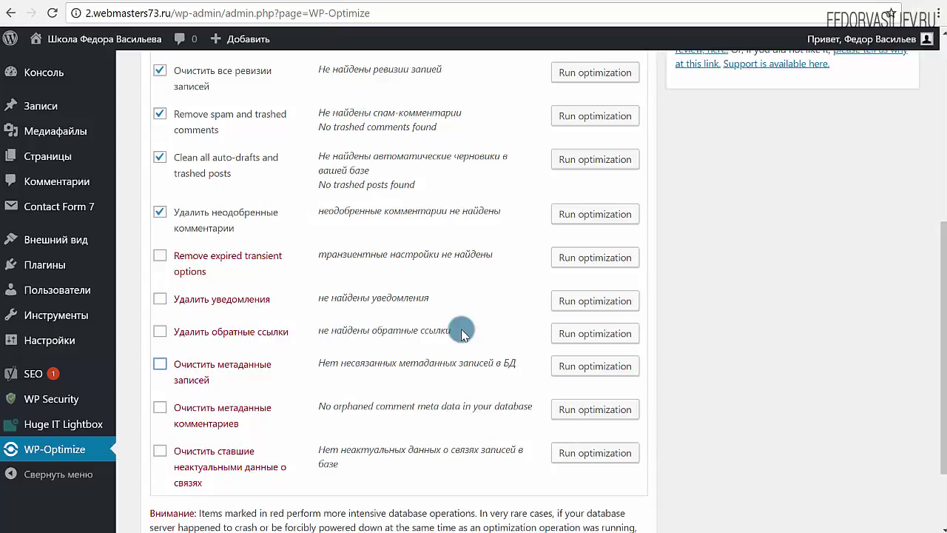
pyautogui.moveTo(451, 330); pyautogui.dragTo(324, 331)
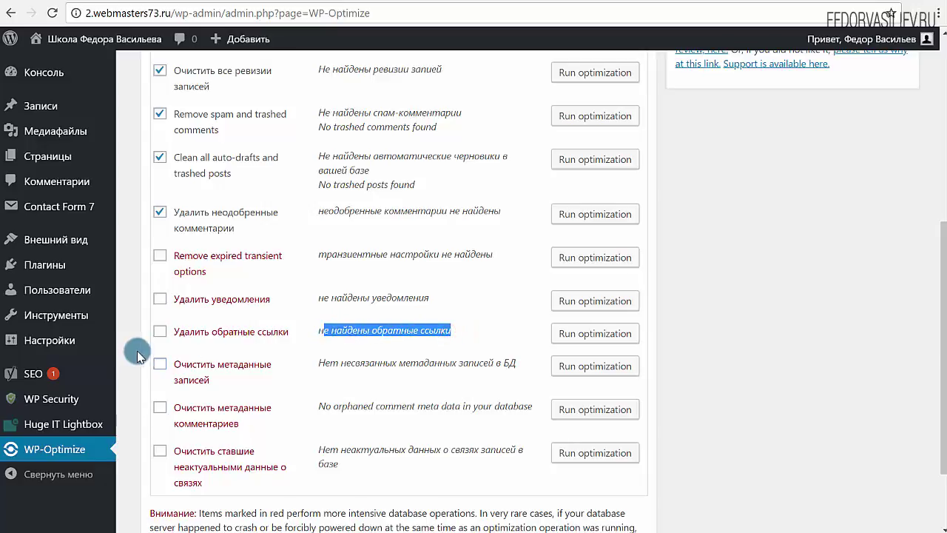
pyautogui.scroll(3, 115, 250)
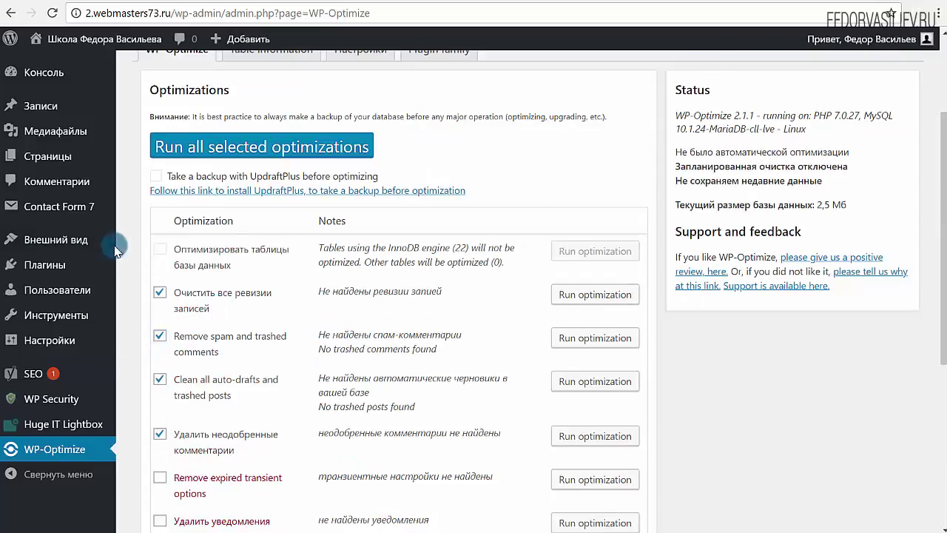
pyautogui.click(159, 253)
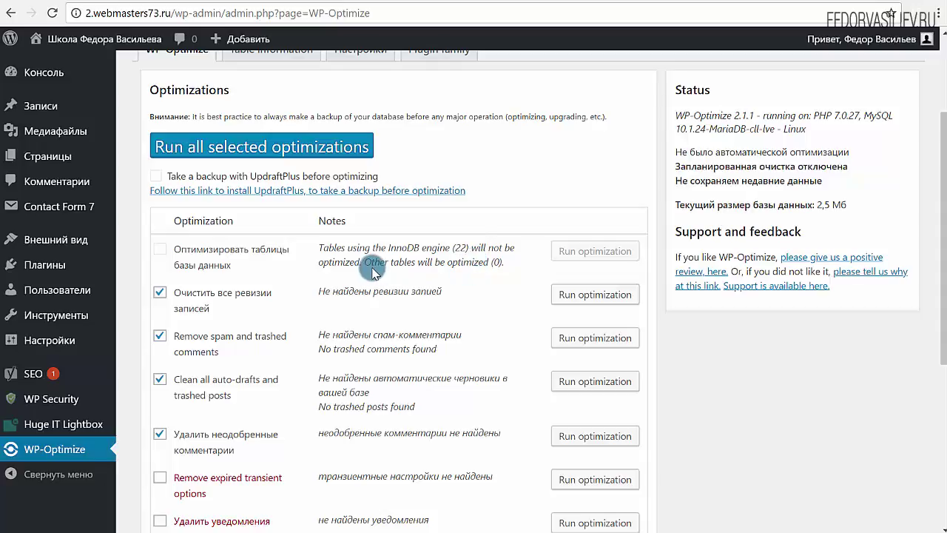
pyautogui.click(158, 249)
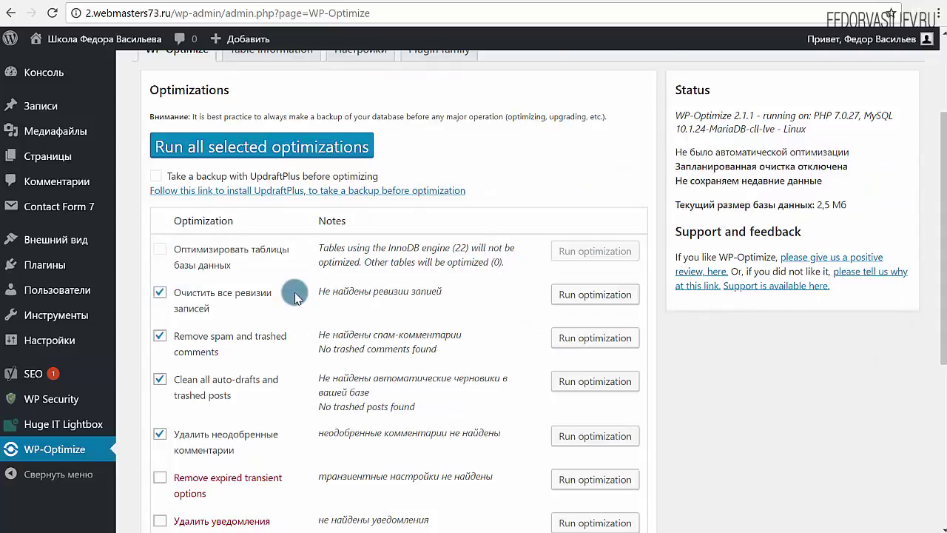
# Step: Untick 'Удалить обратные ссылки' so trackbacks are excluded from the clean-up
pyautogui.scroll(-2, 294, 296)
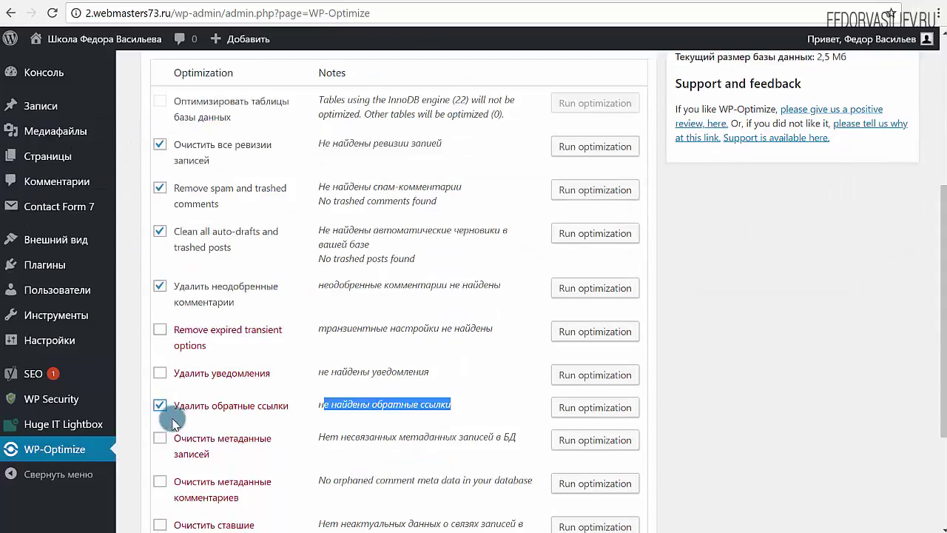
pyautogui.scroll(-1, 169, 400)
pyautogui.scroll(1, 222, 236)
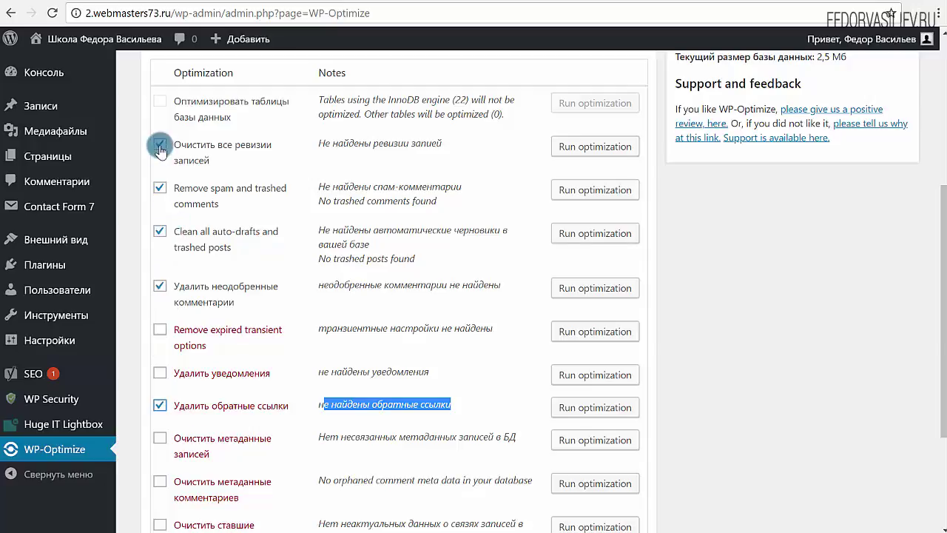
pyautogui.scroll(-2, 178, 333)
pyautogui.scroll(3, 188, 341)
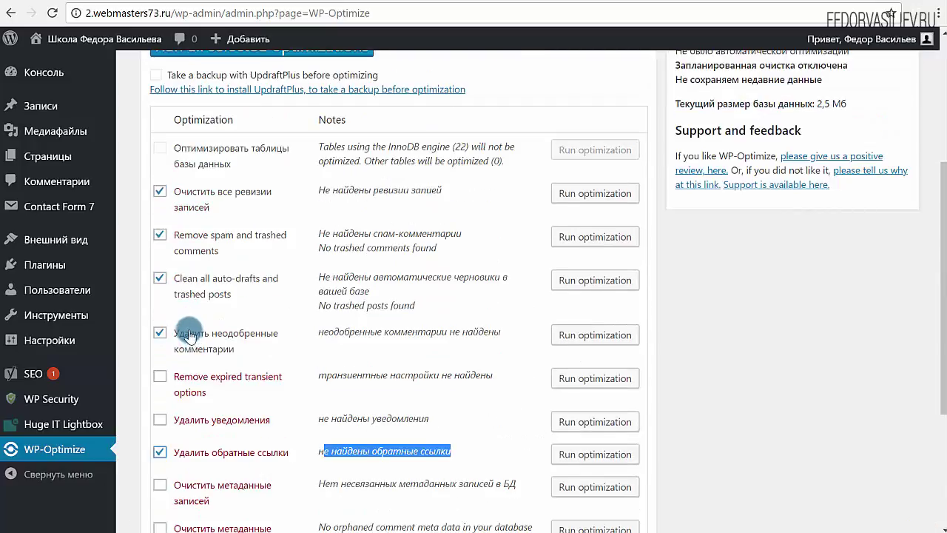
pyautogui.scroll(-2, 156, 311)
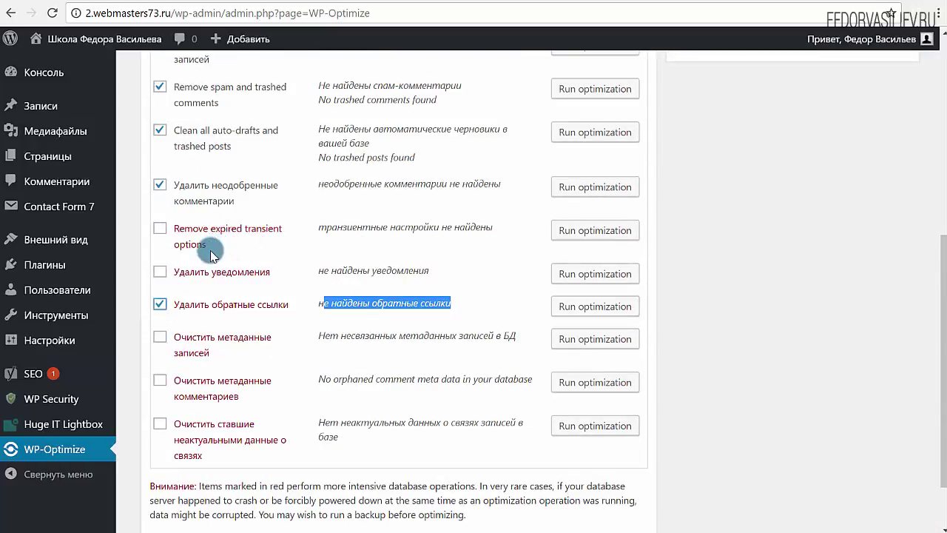
pyautogui.click(160, 303)
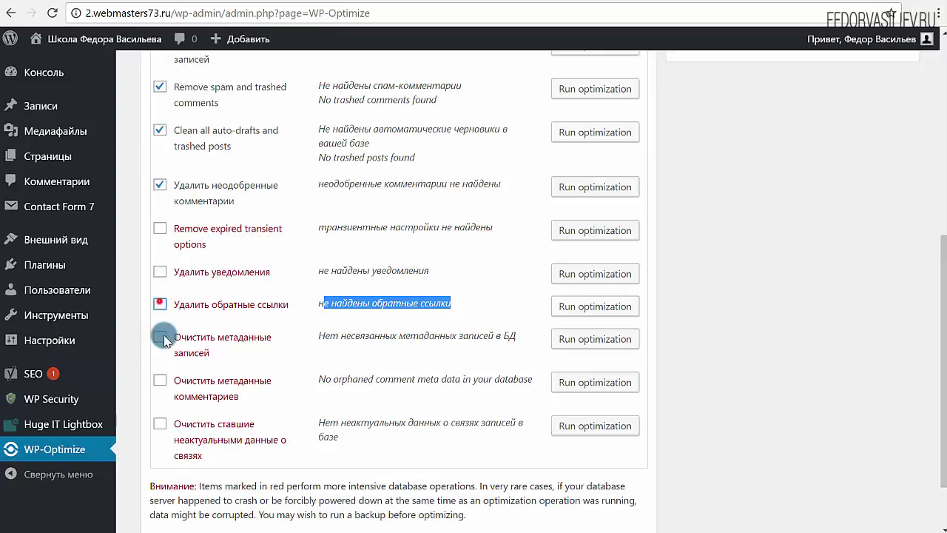
# Step: Run all selected optimizations and return to the top of the page
pyautogui.scroll(3, 164, 339)
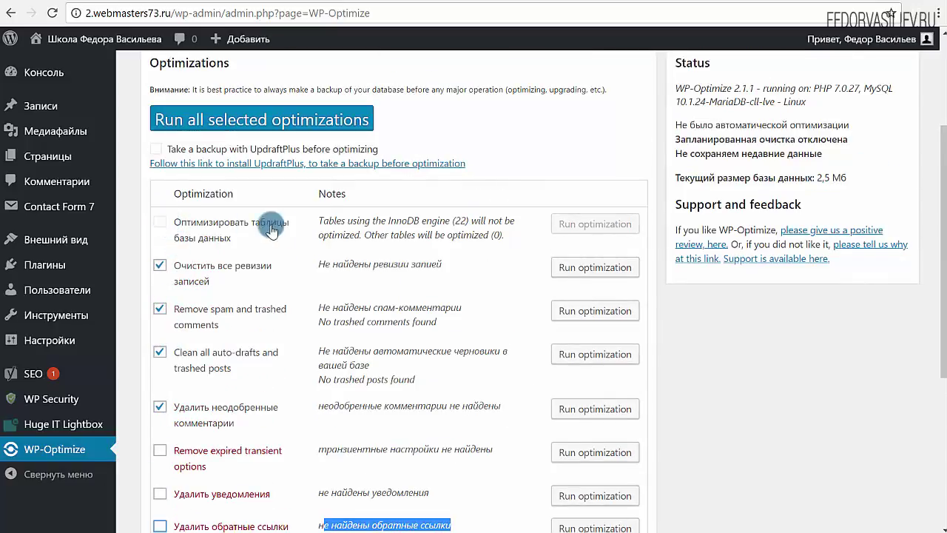
pyautogui.moveTo(488, 237); pyautogui.dragTo(181, 233)
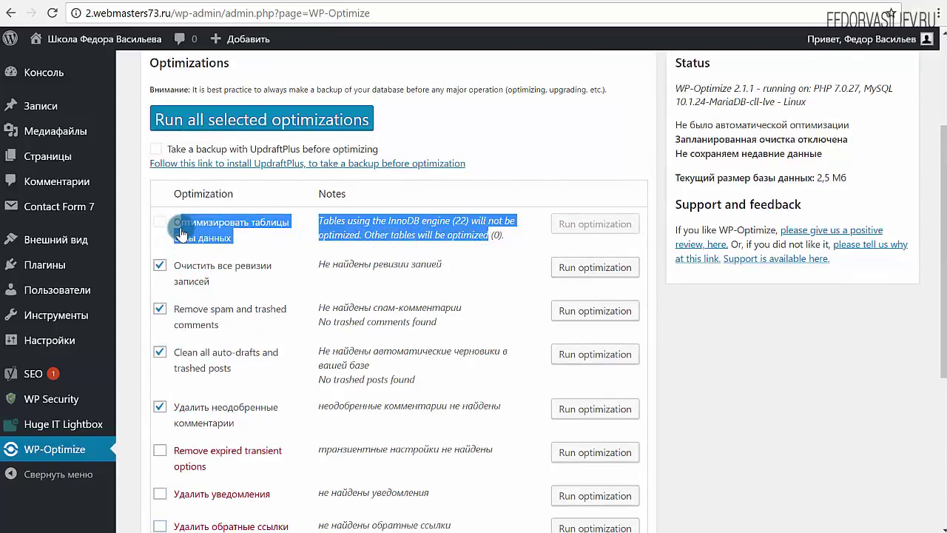
pyautogui.click(306, 126)
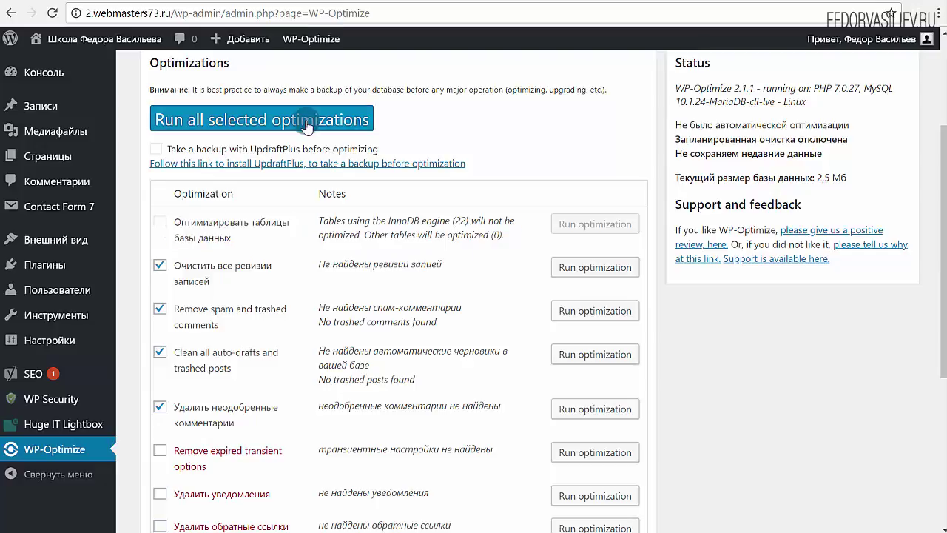
pyautogui.scroll(3, 380, 180)
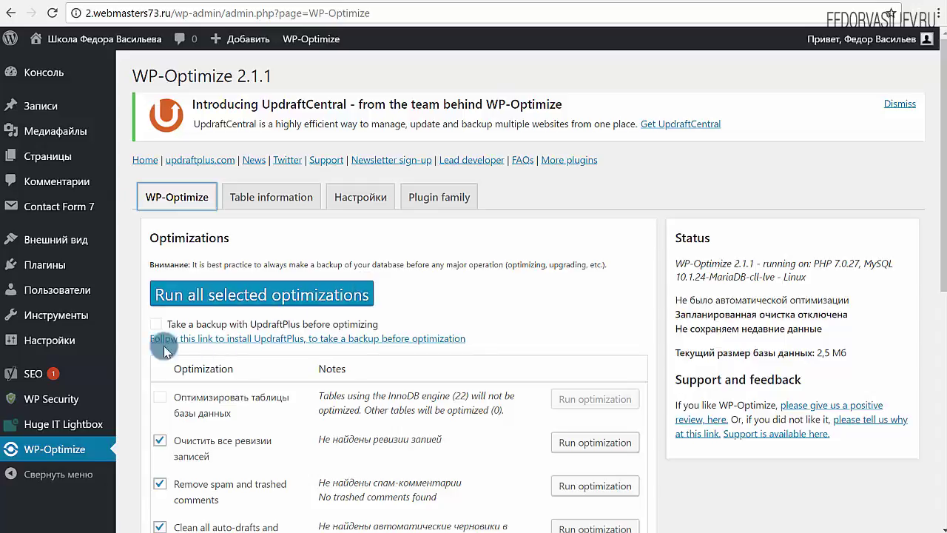
# Step: In the installed plugins filtered to Активные, deactivate WP-Optimize
pyautogui.click(161, 273)
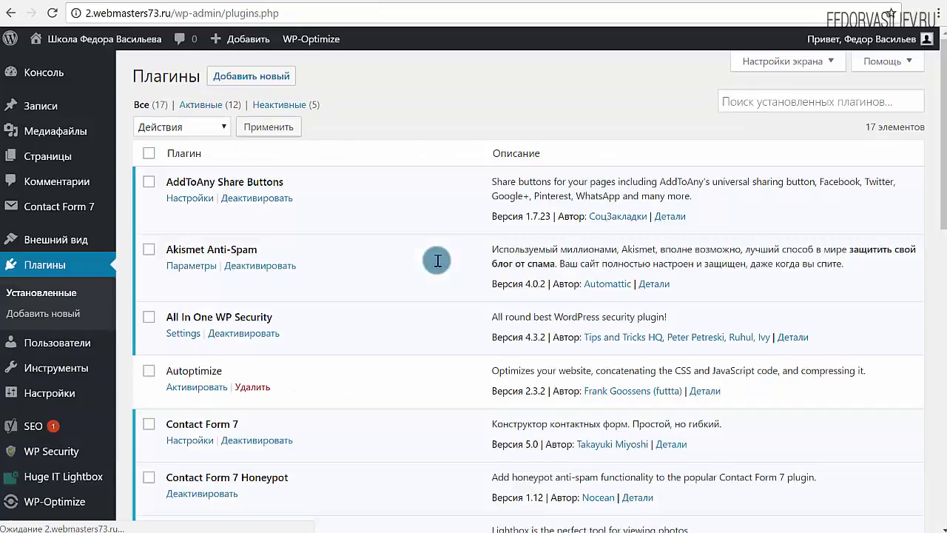
pyautogui.click(199, 104)
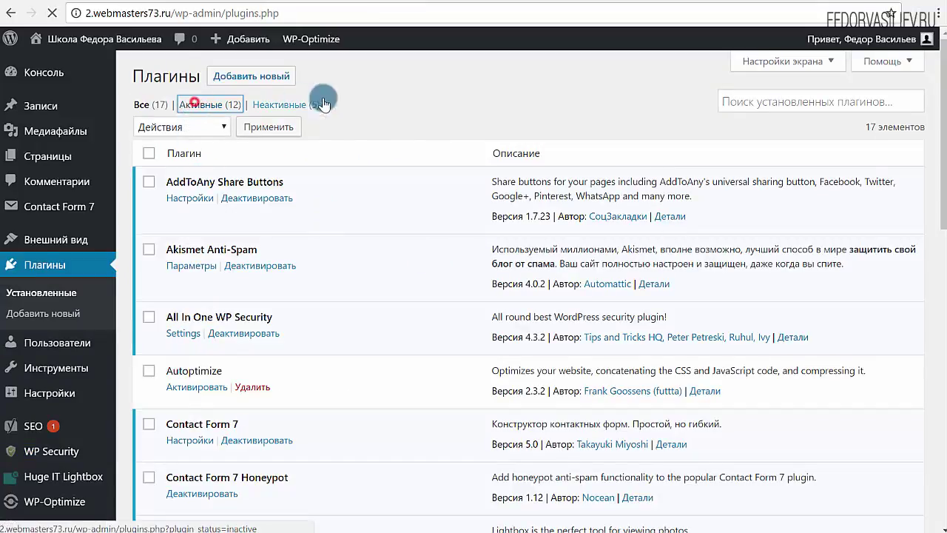
pyautogui.scroll(-5, 363, 259)
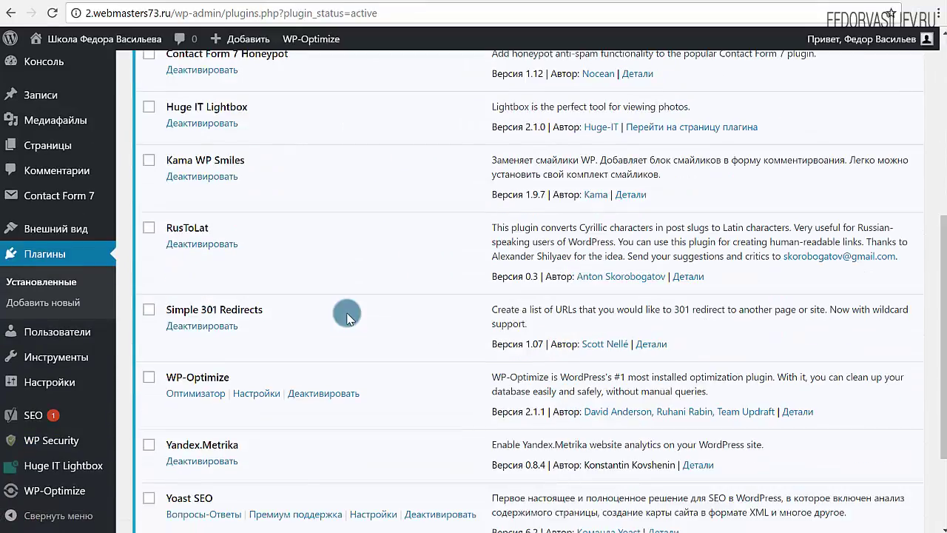
pyautogui.click(325, 395)
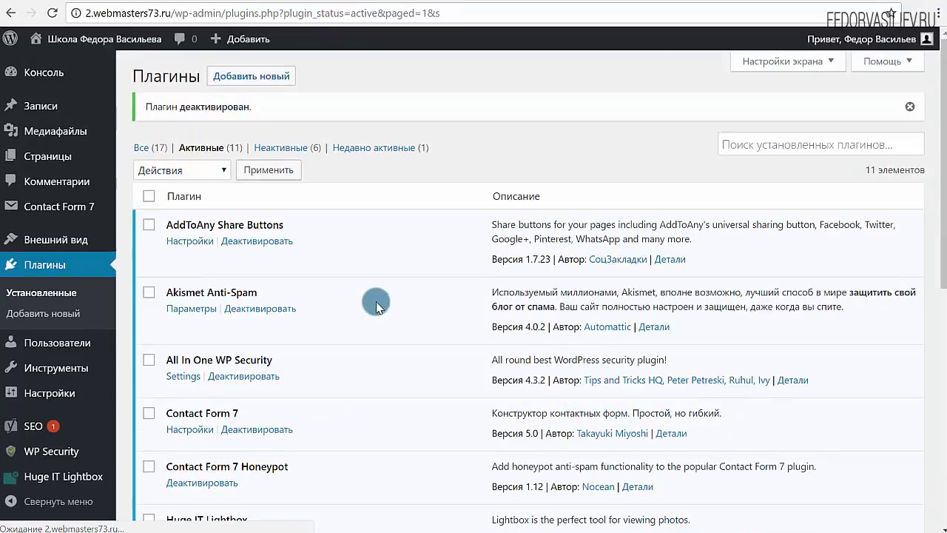
# Step: Show the Неактивные plugins filter to confirm WP-Optimize is listed there
pyautogui.click(277, 147)
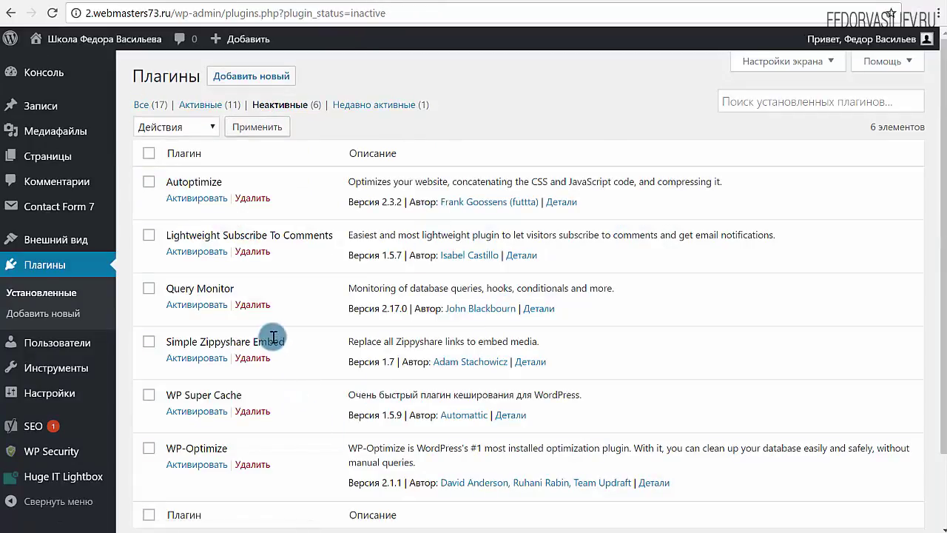
pyautogui.scroll(-2, 273, 338)
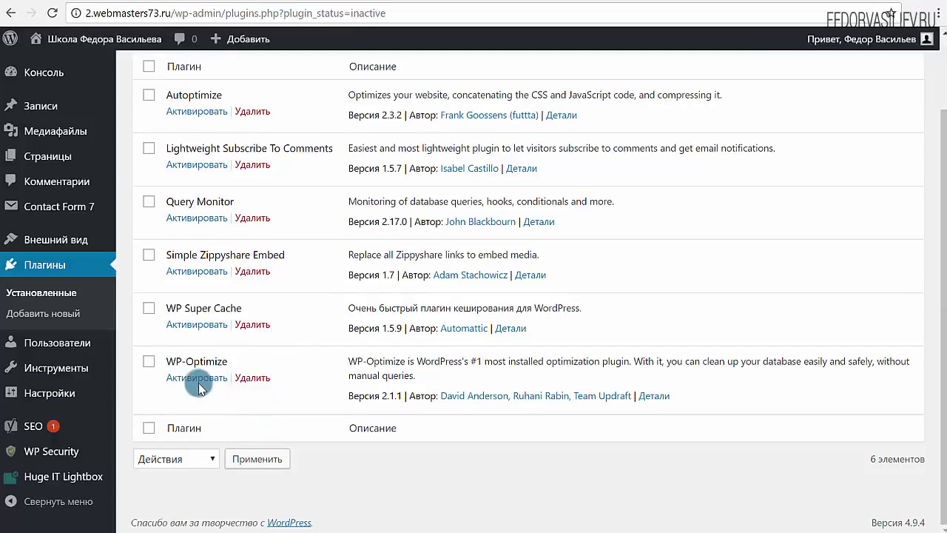
pyautogui.scroll(2, 192, 362)
pyautogui.scroll(-2, 203, 325)
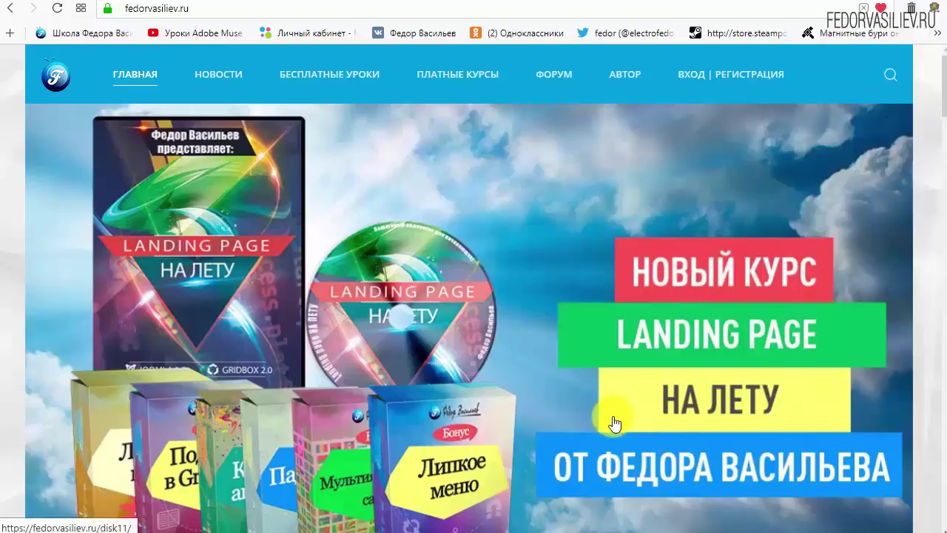
# Step: Go to the site's 'Вход | Регистрация' page and scroll down to the Логин/Пароль form
pyautogui.moveTo(186, 57)
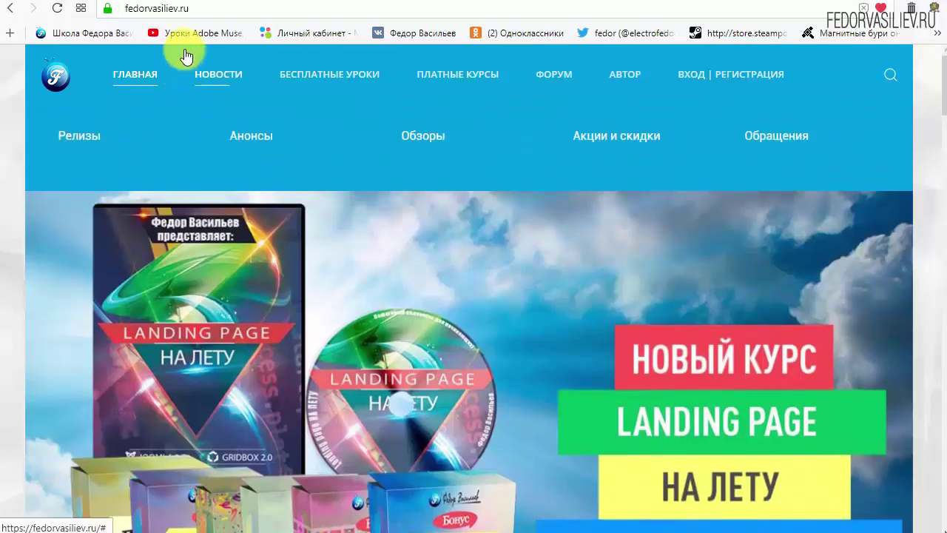
pyautogui.click(204, 8)
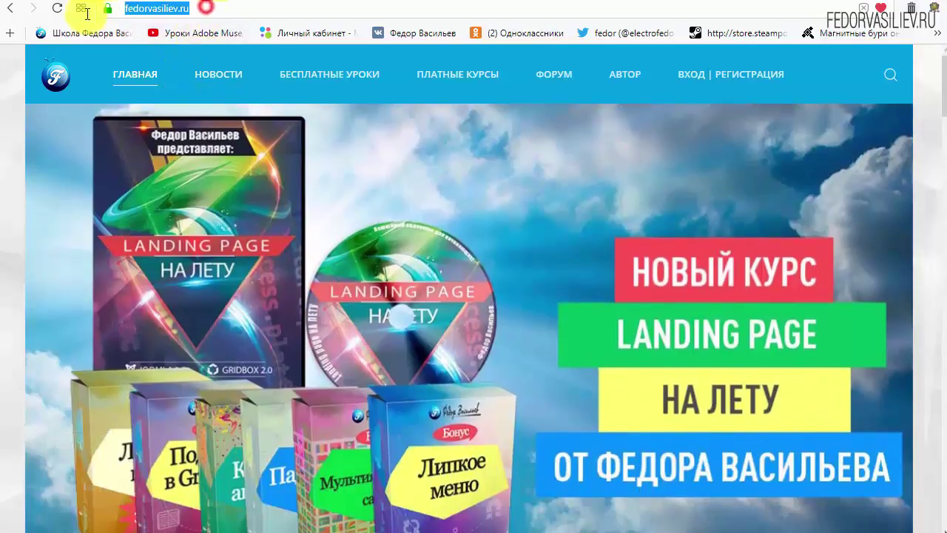
pyautogui.click(192, 8)
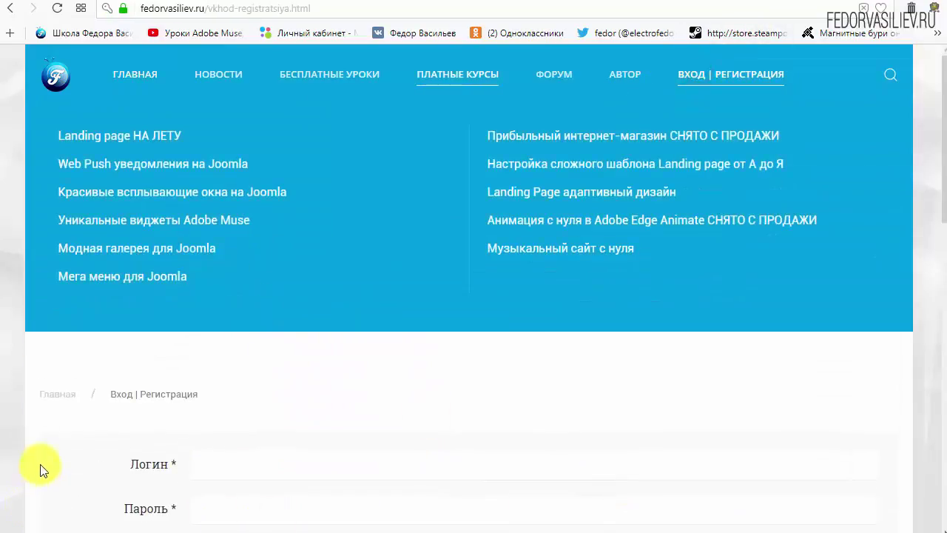
pyautogui.scroll(-2, 708, 349)
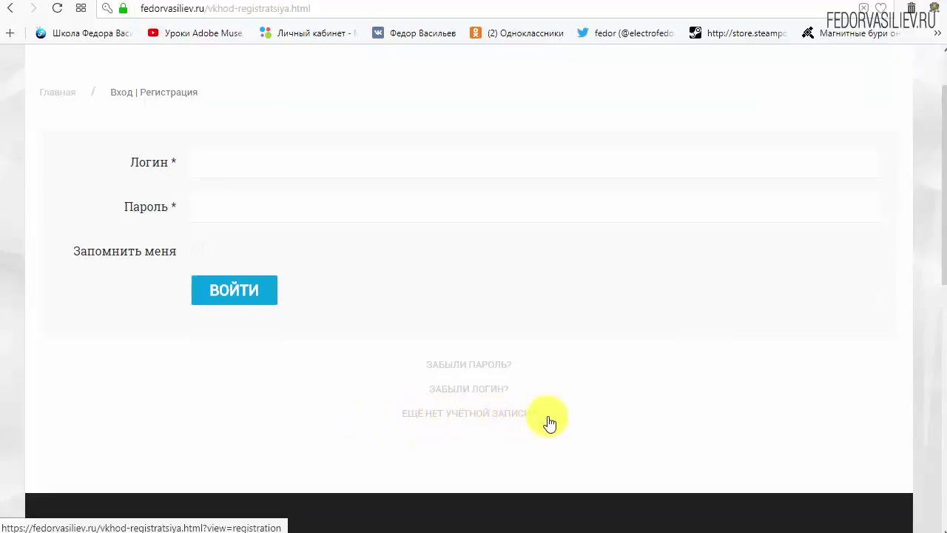
# Step: Open the registration form and enter 'wp' as both Имя and Логин
pyautogui.click(443, 413)
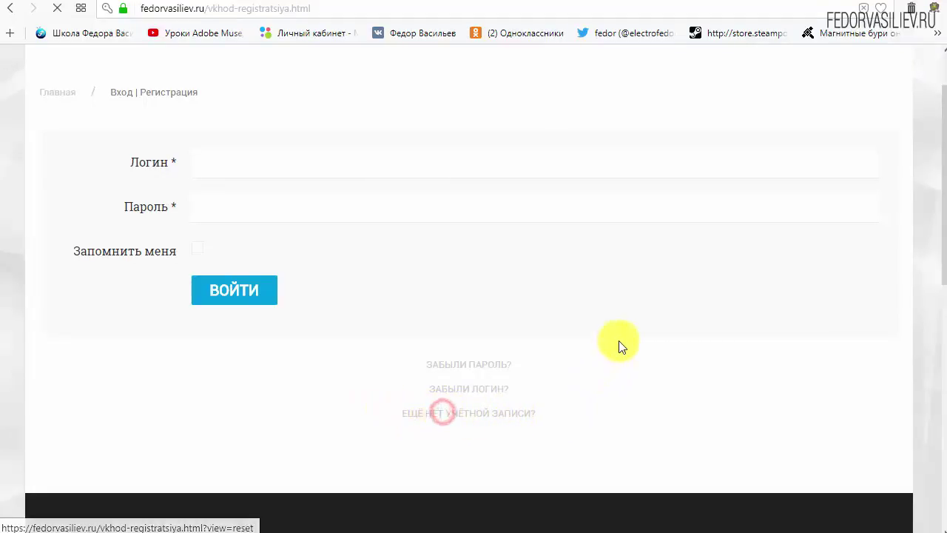
pyautogui.scroll(-2, 476, 201)
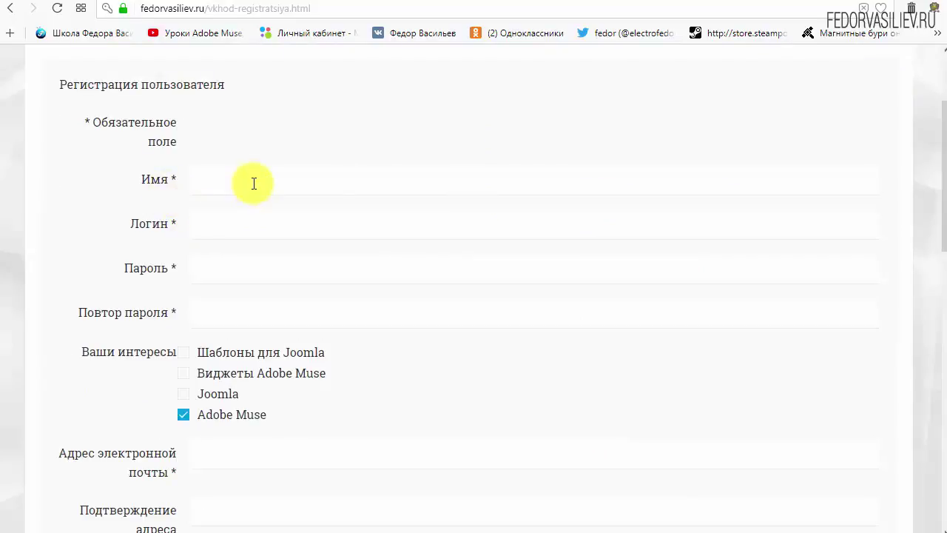
pyautogui.write('wp')
pyautogui.click(273, 231)
pyautogui.write('w')
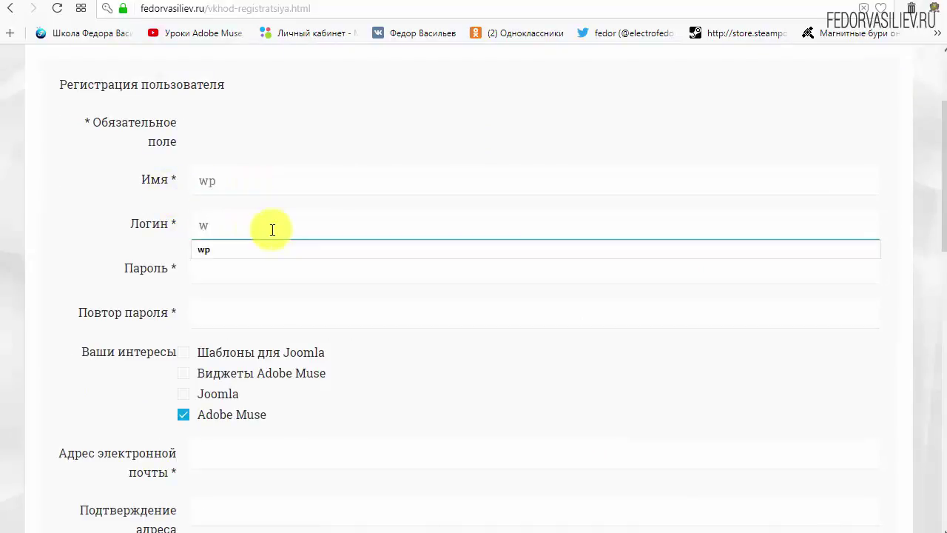
pyautogui.write('p')
pyautogui.click(354, 119)
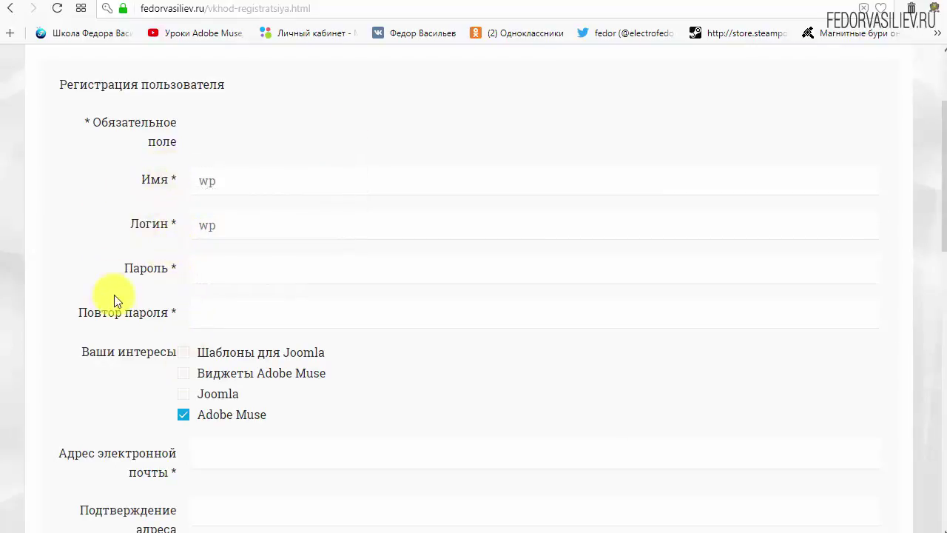
# Step: Enter the account password in Пароль and confirm it in Повтор пароля
pyautogui.click(226, 269)
pyautogui.write('123456')
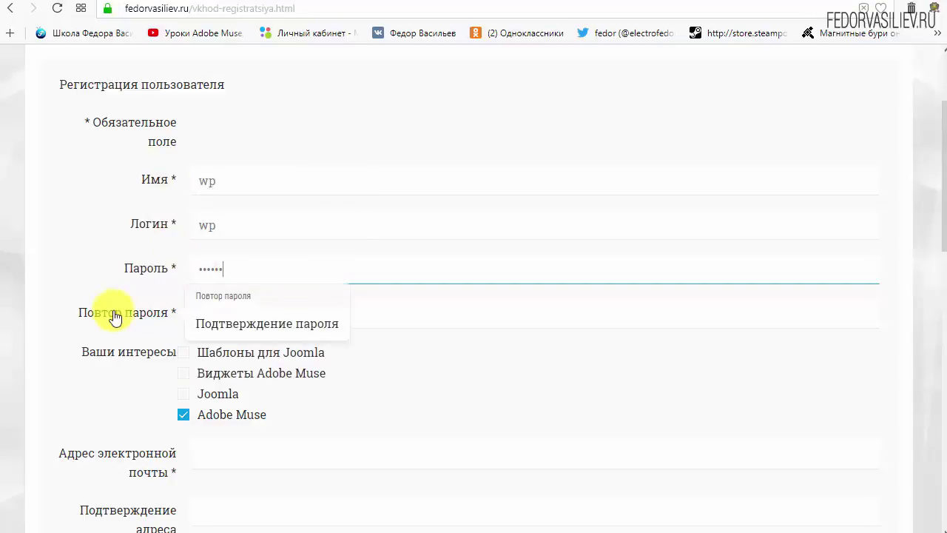
pyautogui.click(237, 317)
pyautogui.click(296, 351)
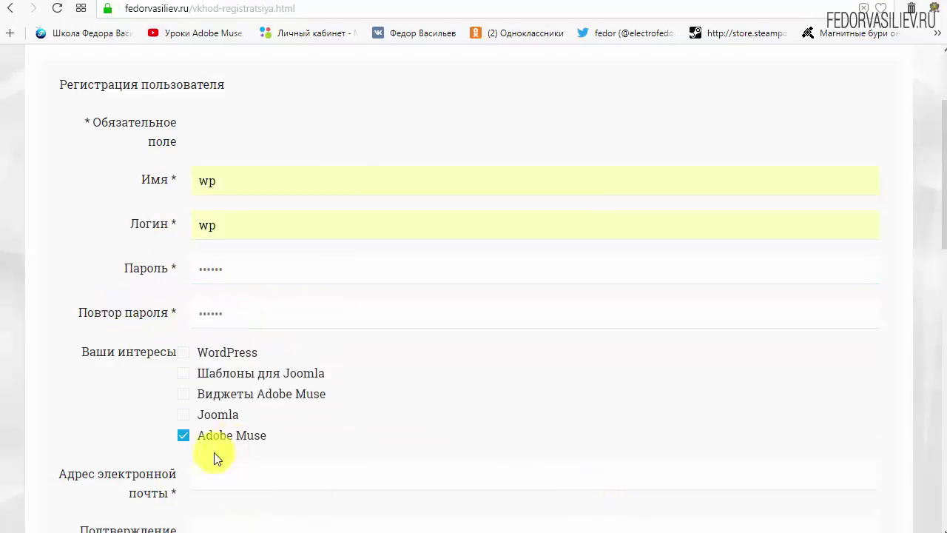